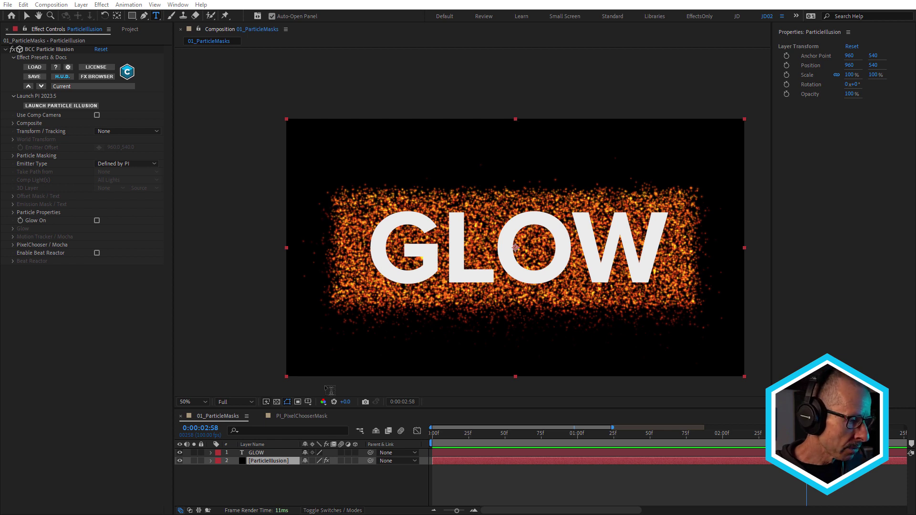
Select the GLOW layer, then the ParticleIllusion layer to reveal its Particle Masking settings
{"action": "left_click", "coordinate": [263, 463]}
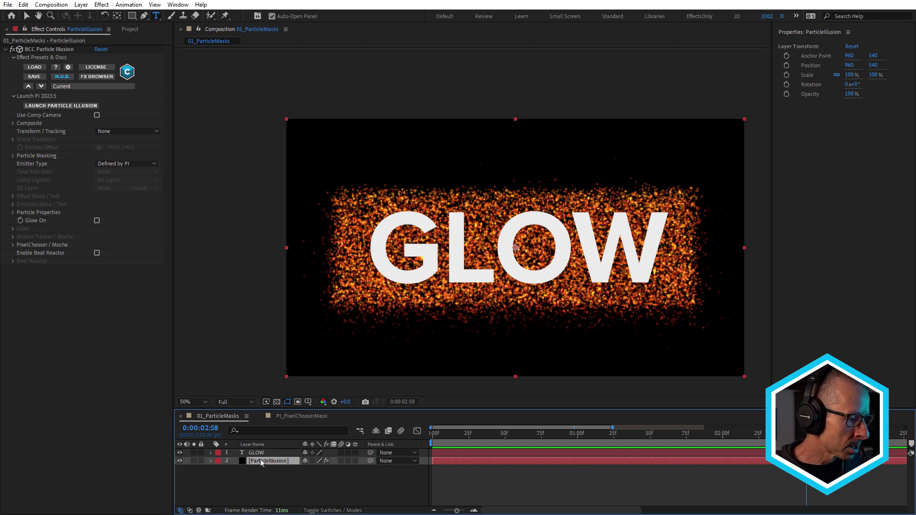
{"action": "left_click", "coordinate": [263, 454]}
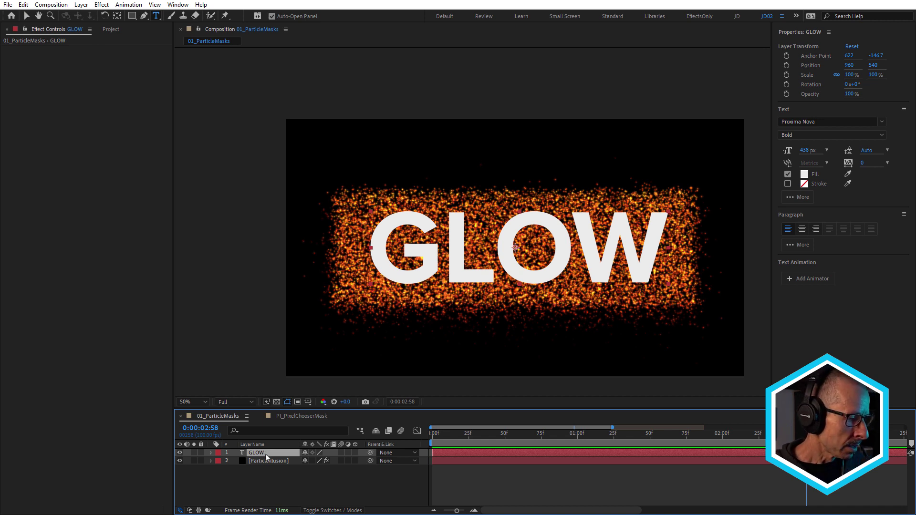
{"action": "left_click", "coordinate": [271, 462]}
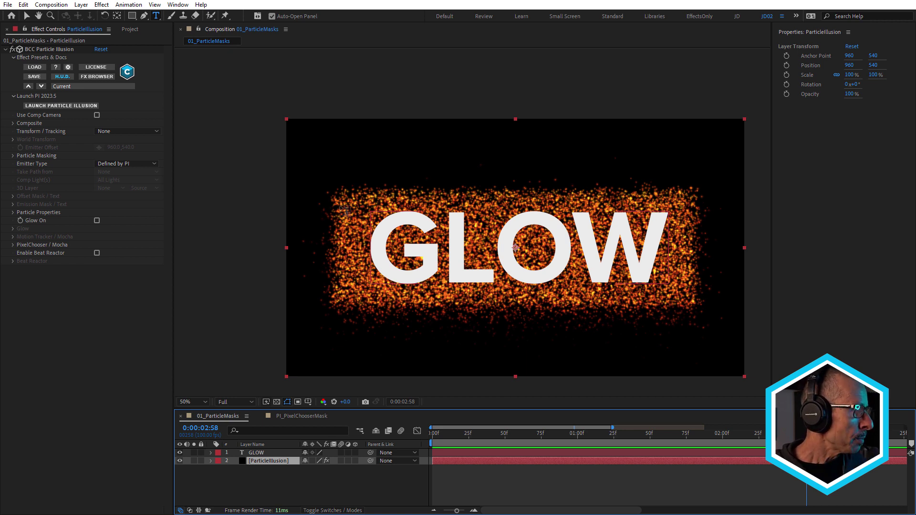
Set masking to Particle Creation, With Layer, using 1. GLOW as the mask layer
{"action": "left_click", "coordinate": [13, 155]}
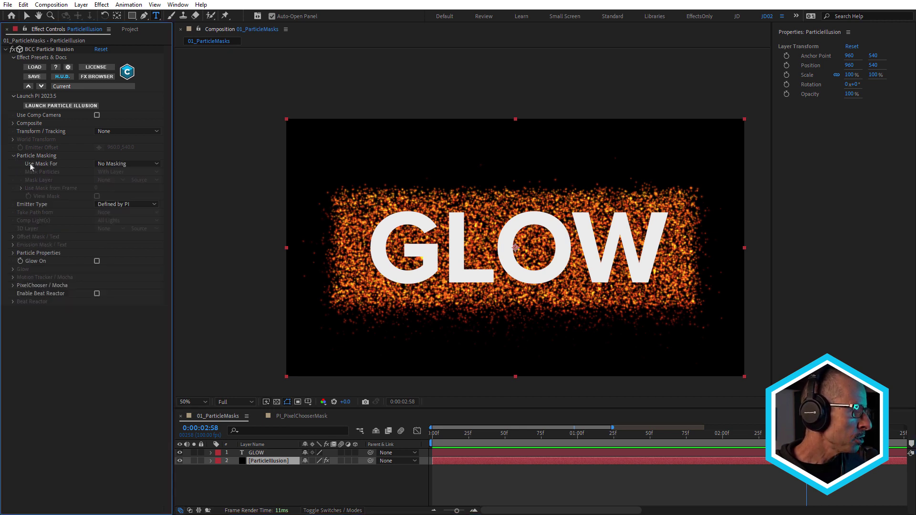
{"action": "left_click", "coordinate": [138, 163]}
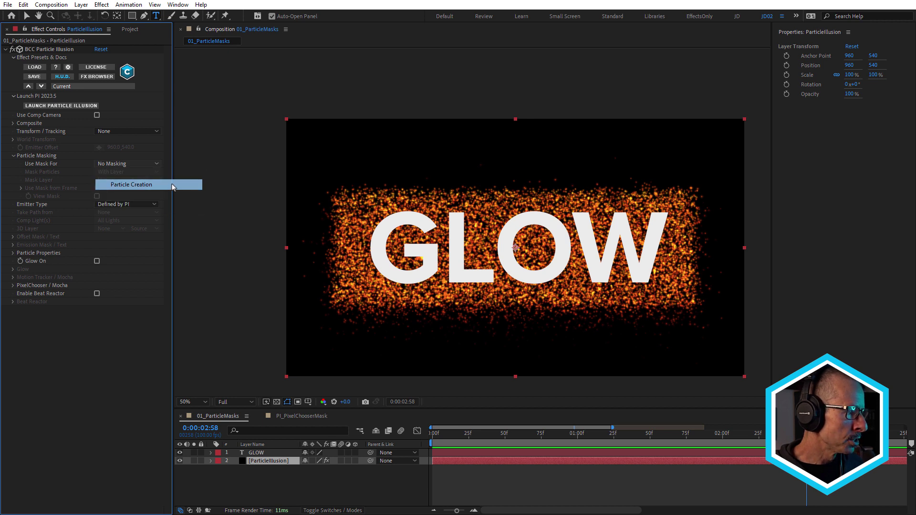
{"action": "left_click", "coordinate": [172, 185]}
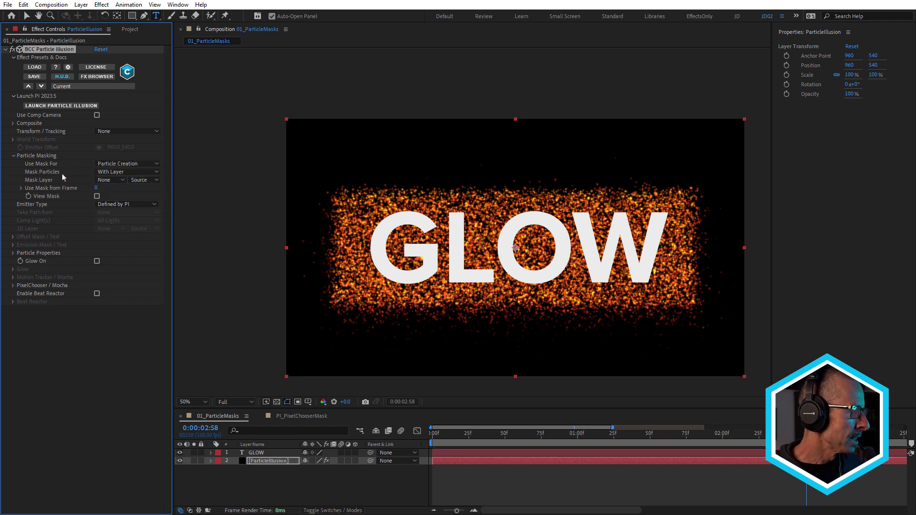
{"action": "left_click", "coordinate": [119, 174]}
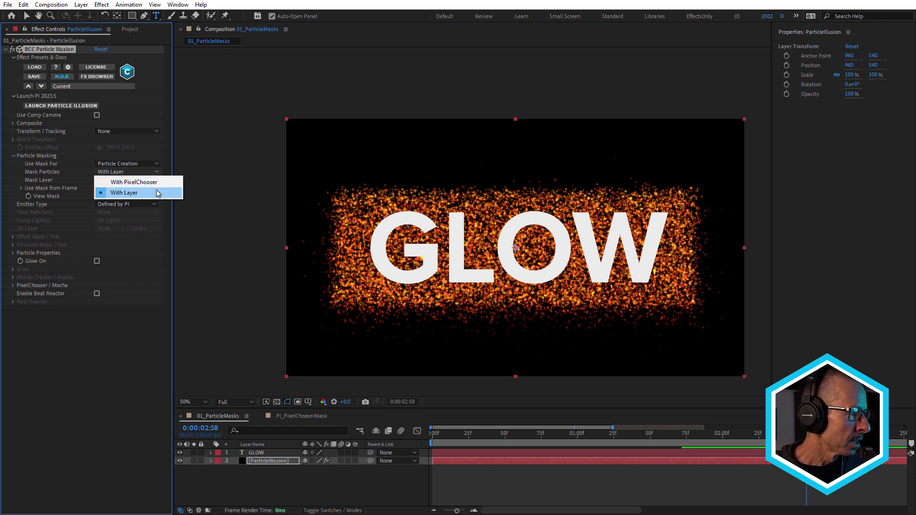
{"action": "left_click", "coordinate": [157, 193]}
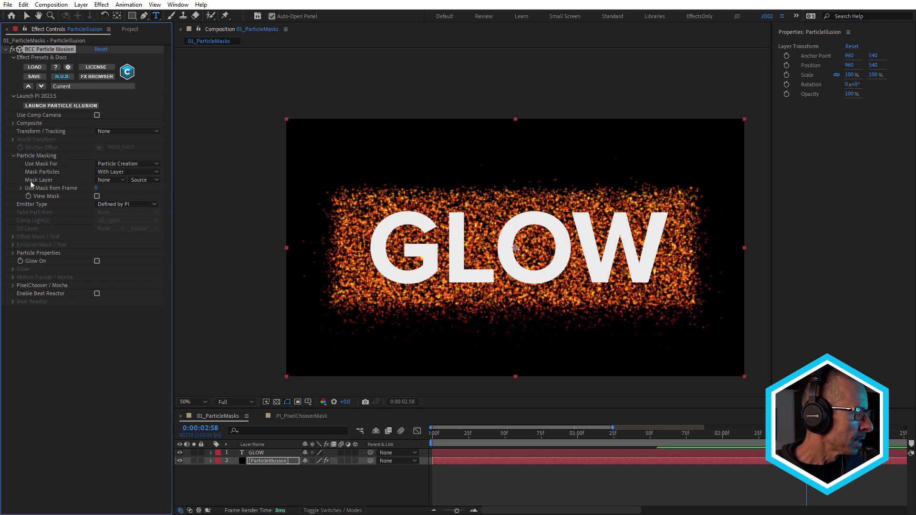
{"action": "left_click", "coordinate": [118, 181]}
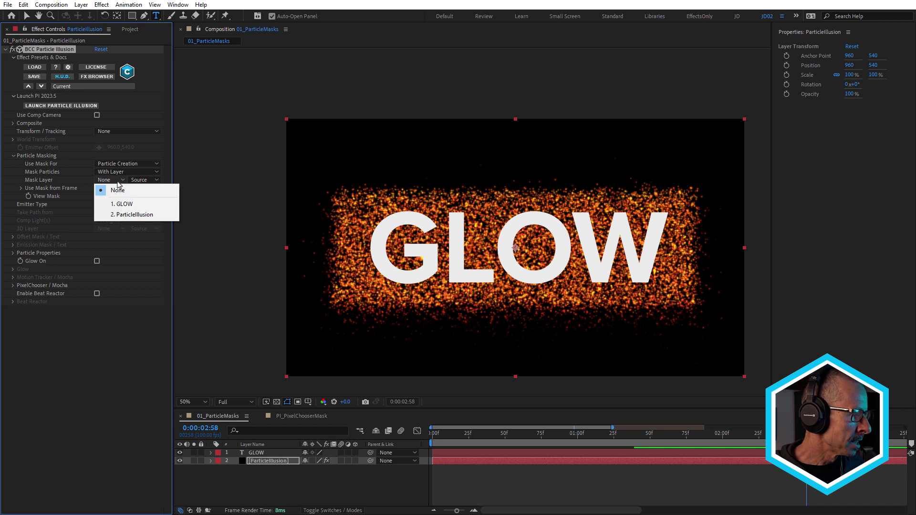
{"action": "left_click", "coordinate": [136, 205]}
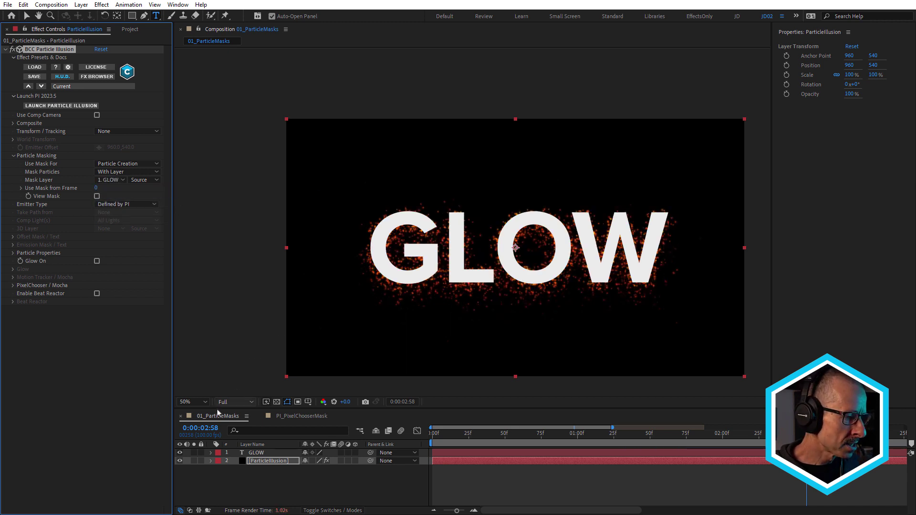
Hide the GLOW text layer and scrub the timeline to preview the emitted particles
{"action": "left_click", "coordinate": [180, 453]}
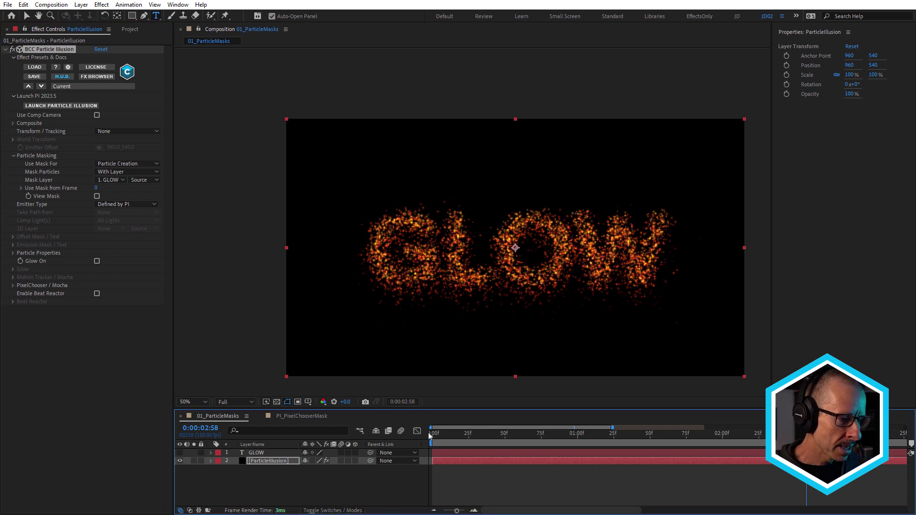
{"action": "mouse_move", "coordinate": [430, 435]}
{"action": "left_mouse_down"}
{"action": "mouse_move", "coordinate": [657, 451]}
{"action": "mouse_move", "coordinate": [586, 449]}
{"action": "left_mouse_up"}
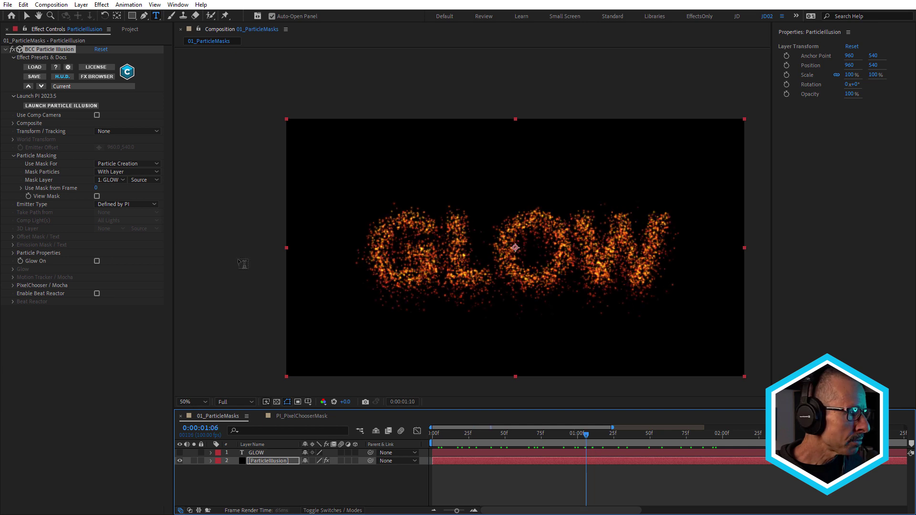
{"action": "scroll", "coordinate": [523, 271], "scroll_direction": "up", "scroll_amount": 2}
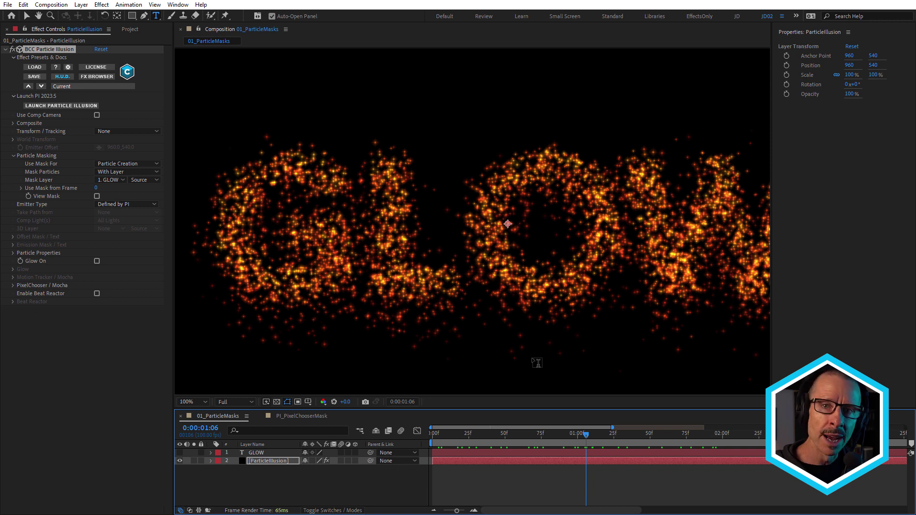
{"action": "left_click_drag", "start_coordinate": [474, 433], "coordinate": [525, 433]}
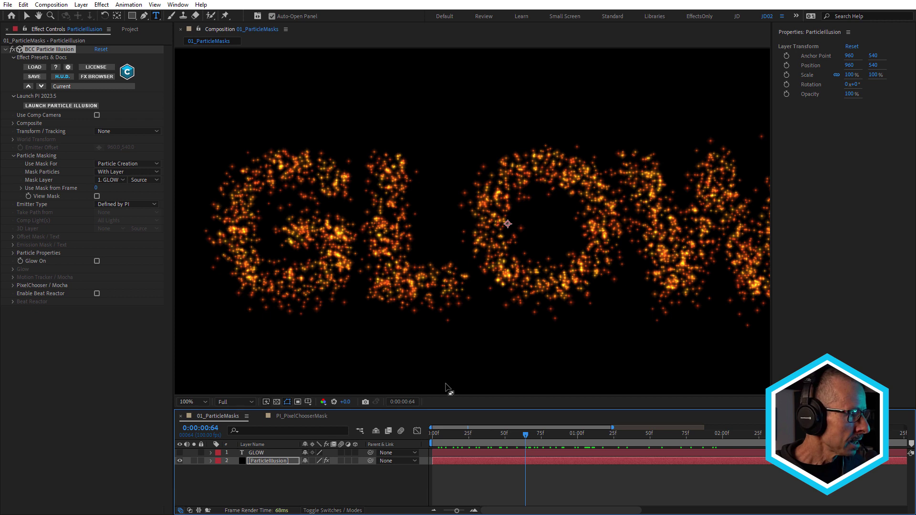
Switch Use Mask For to Render Mask, Standard and play the animation
{"action": "left_click", "coordinate": [142, 194]}
{"action": "left_click", "coordinate": [110, 166]}
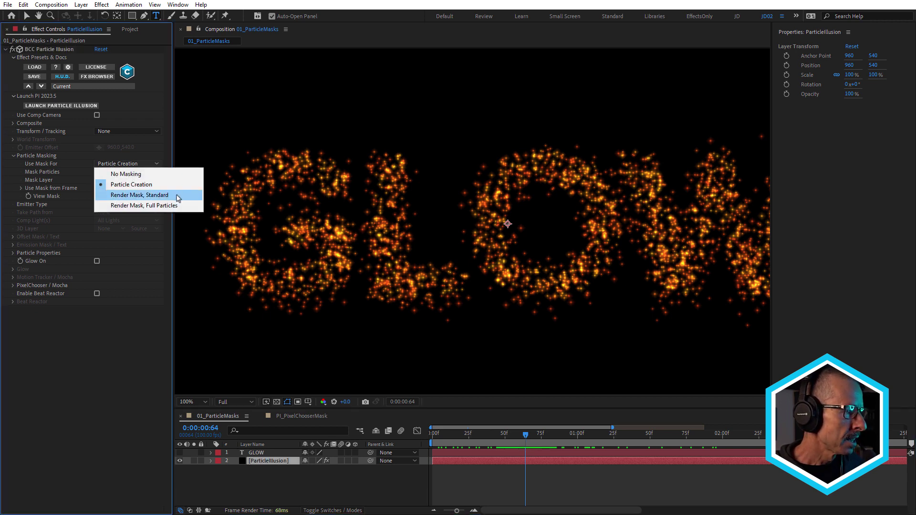
{"action": "left_click", "coordinate": [177, 195]}
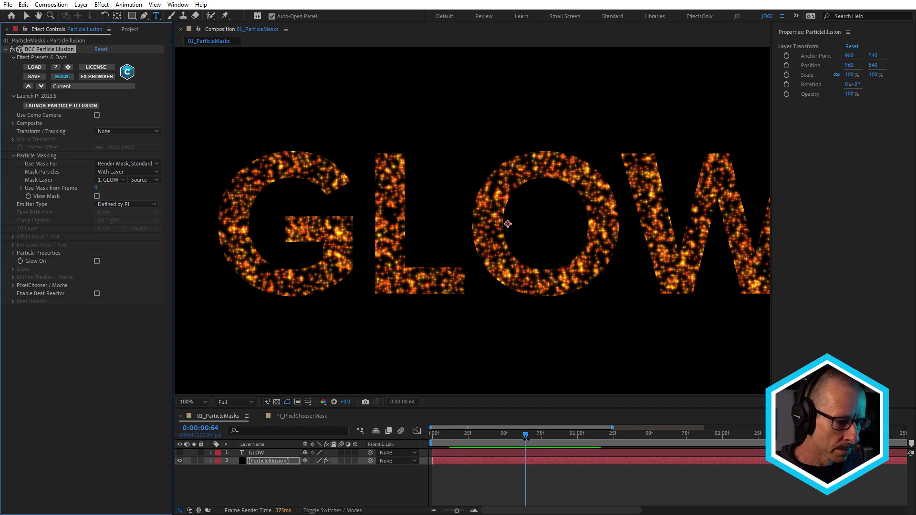
{"action": "key", "text": "space"}
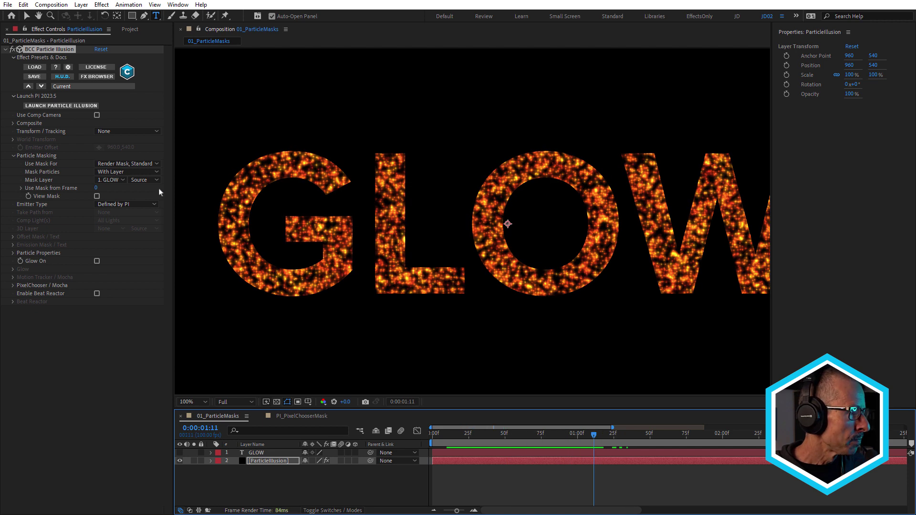
{"action": "left_click", "coordinate": [135, 165]}
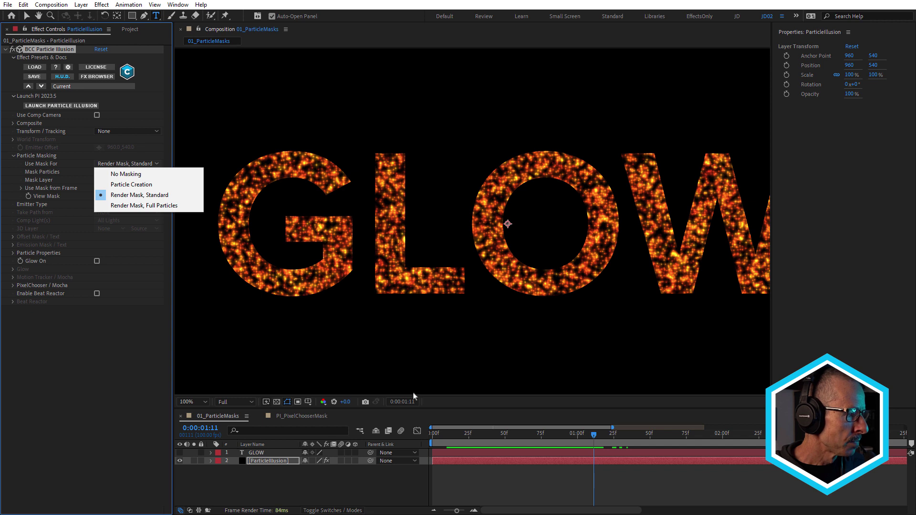
Change Use Mask For to Render Mask, Full Particles and compare edges a few frames back
{"action": "left_click", "coordinate": [548, 486]}
{"action": "scroll", "coordinate": [589, 259], "scroll_direction": "up", "scroll_amount": 5}
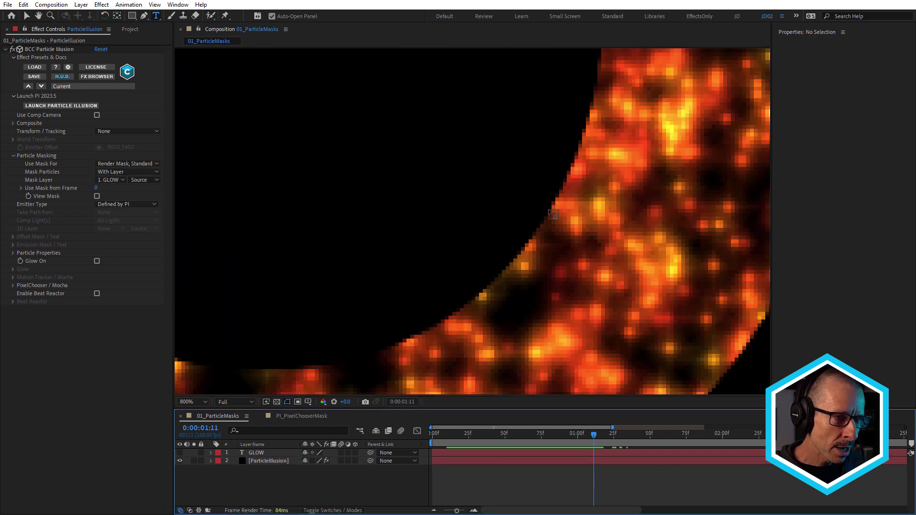
{"action": "left_click", "coordinate": [136, 164]}
{"action": "left_click", "coordinate": [150, 205]}
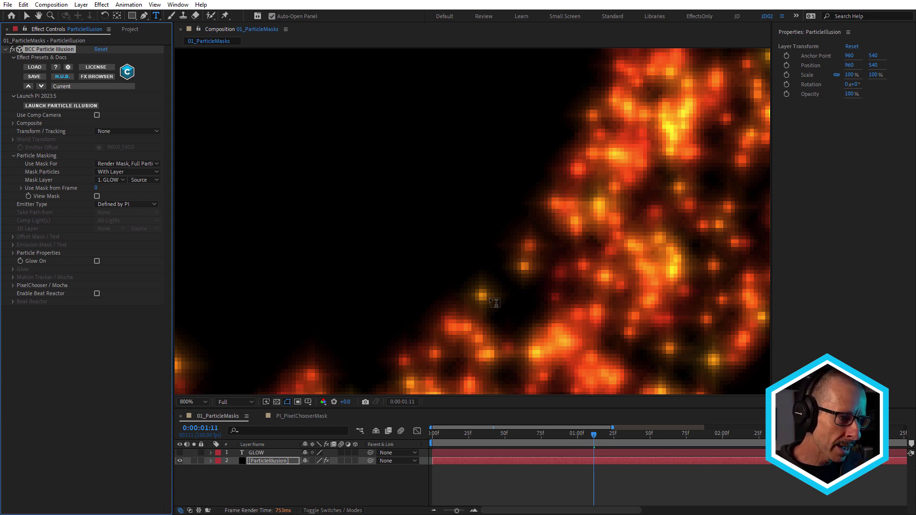
{"action": "scroll", "coordinate": [544, 243], "scroll_direction": "down", "scroll_amount": 2}
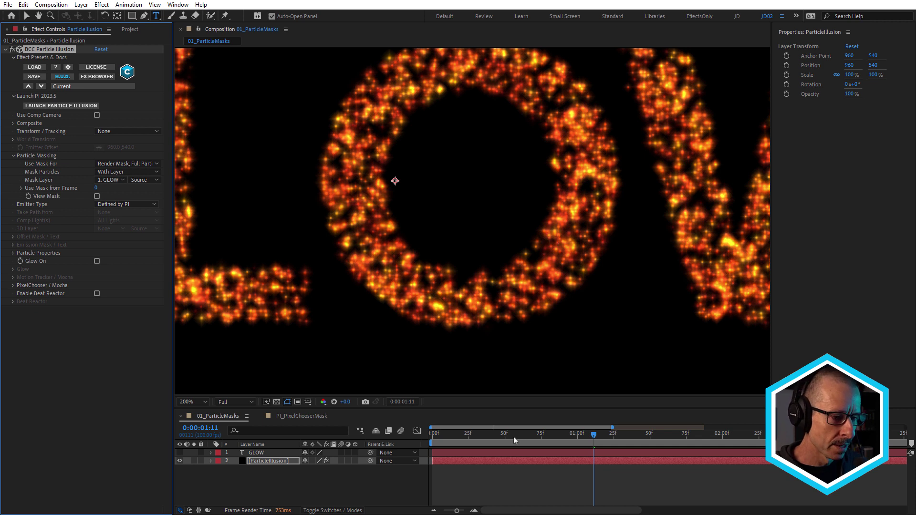
{"action": "left_click_drag", "start_coordinate": [593, 434], "coordinate": [589, 422]}
{"action": "scroll", "coordinate": [528, 306], "scroll_direction": "down", "scroll_amount": 2}
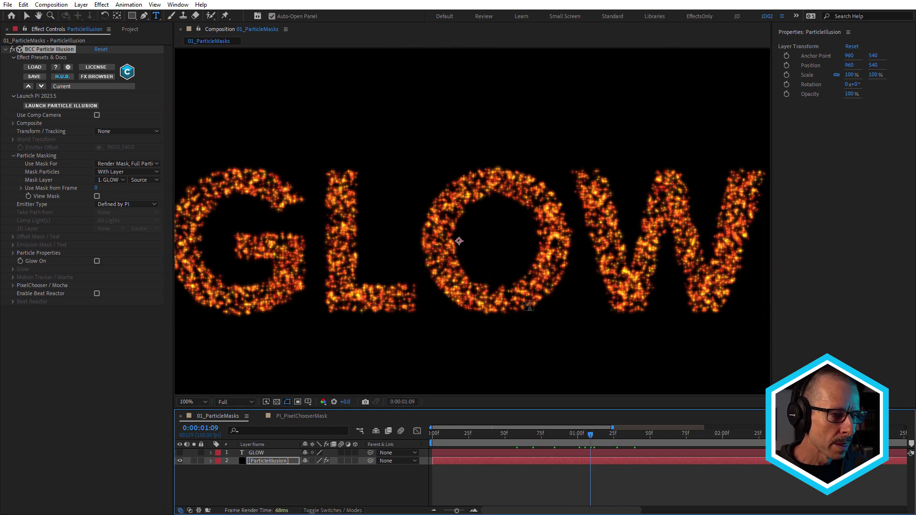
{"action": "left_click", "coordinate": [128, 163]}
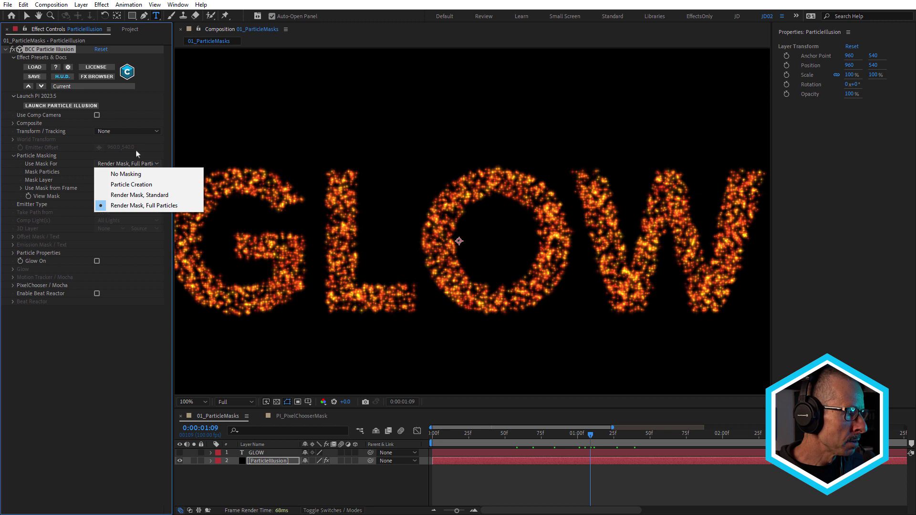
{"action": "left_click", "coordinate": [140, 156]}
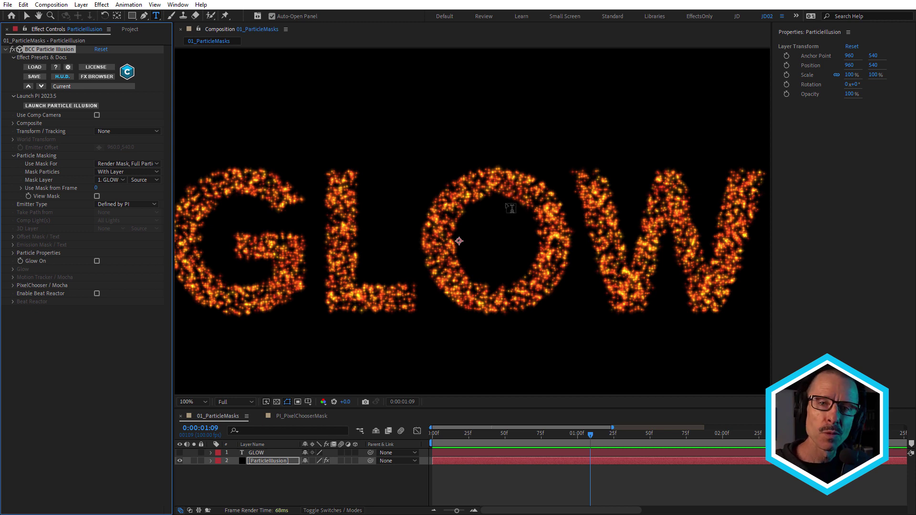
{"action": "scroll", "coordinate": [509, 190], "scroll_direction": "down", "scroll_amount": 2}
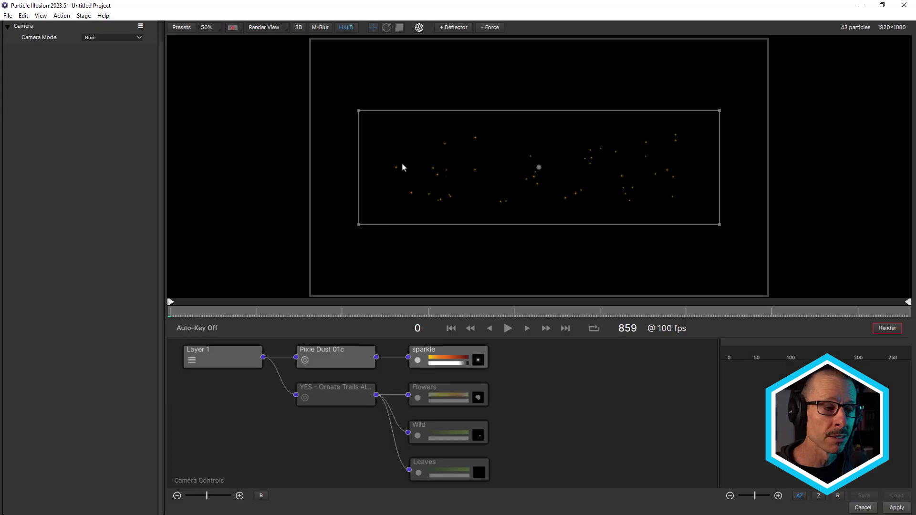
Disable Pixie Dust 01c, enable YES - Ornate Trails Alice III, preview, and apply
{"action": "left_click", "coordinate": [321, 358]}
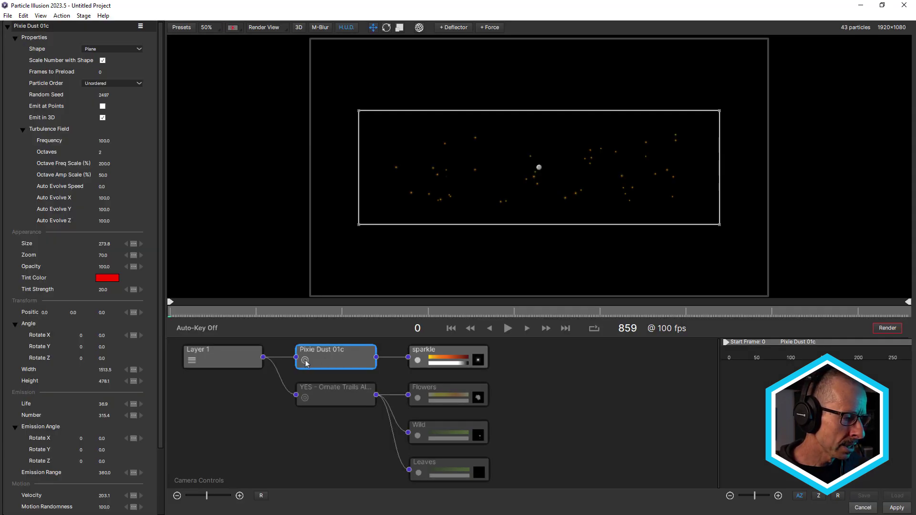
{"action": "left_click", "coordinate": [305, 362]}
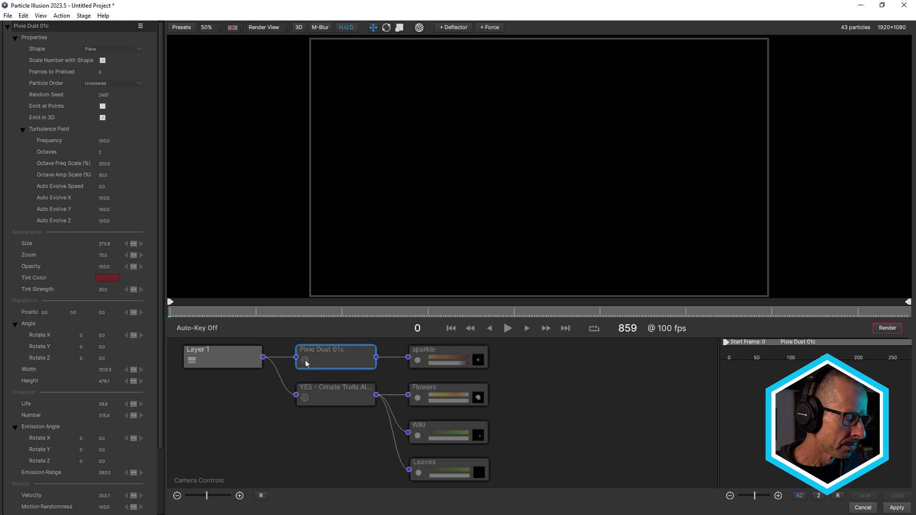
{"action": "left_click", "coordinate": [307, 400]}
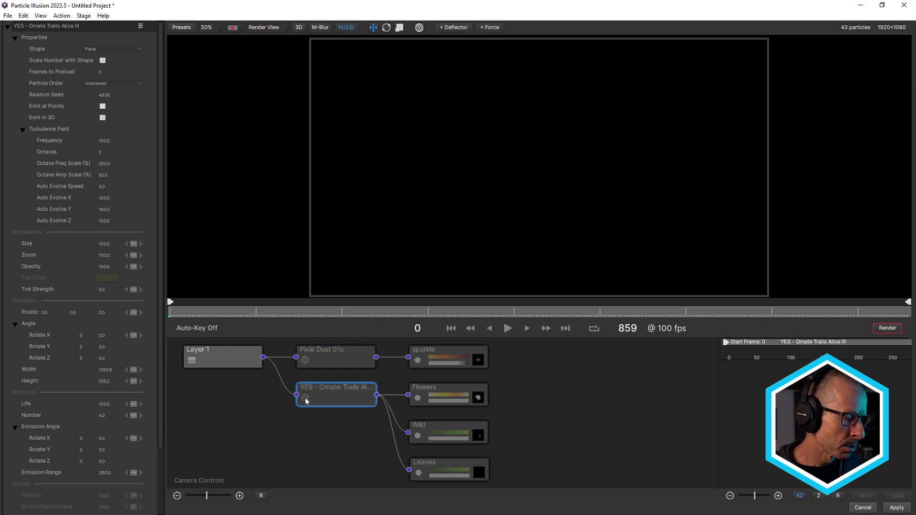
{"action": "left_click", "coordinate": [305, 398]}
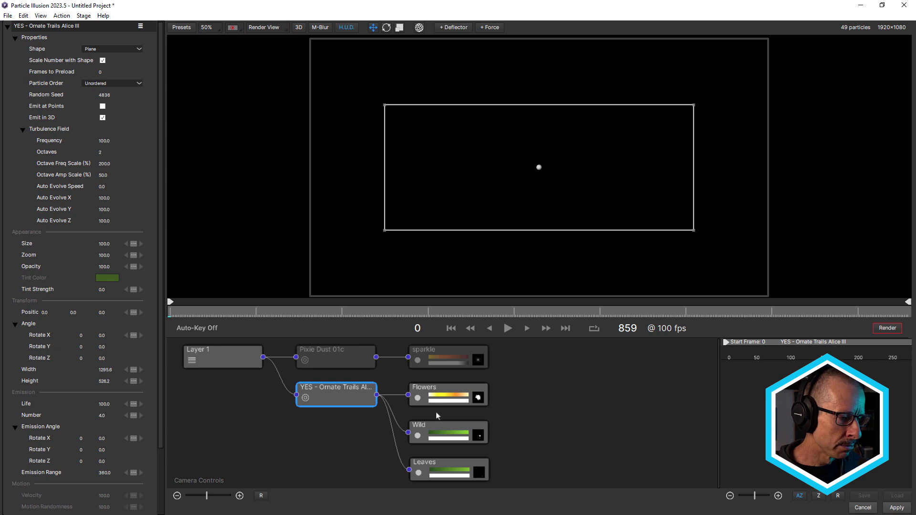
{"action": "mouse_move", "coordinate": [193, 314]}
{"action": "left_mouse_down"}
{"action": "mouse_move", "coordinate": [393, 325]}
{"action": "mouse_move", "coordinate": [337, 322]}
{"action": "mouse_move", "coordinate": [354, 321]}
{"action": "left_mouse_up"}
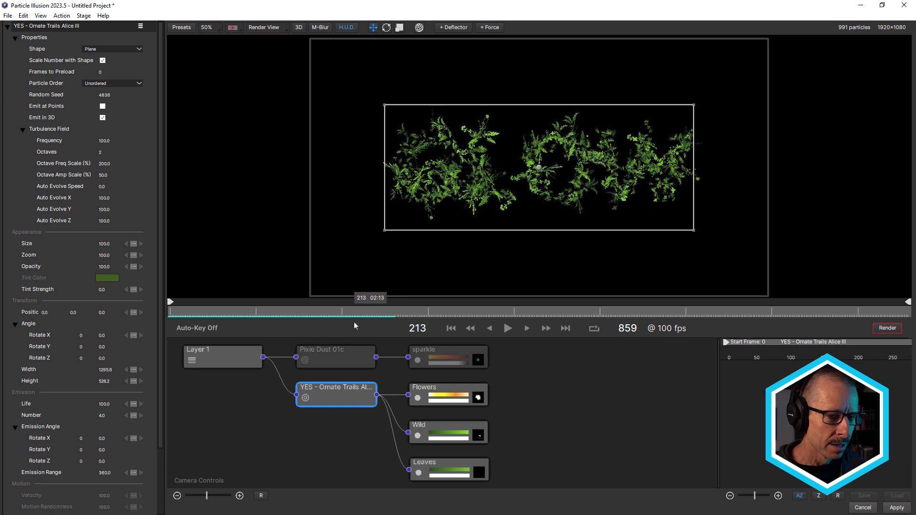
{"action": "left_click", "coordinate": [894, 509]}
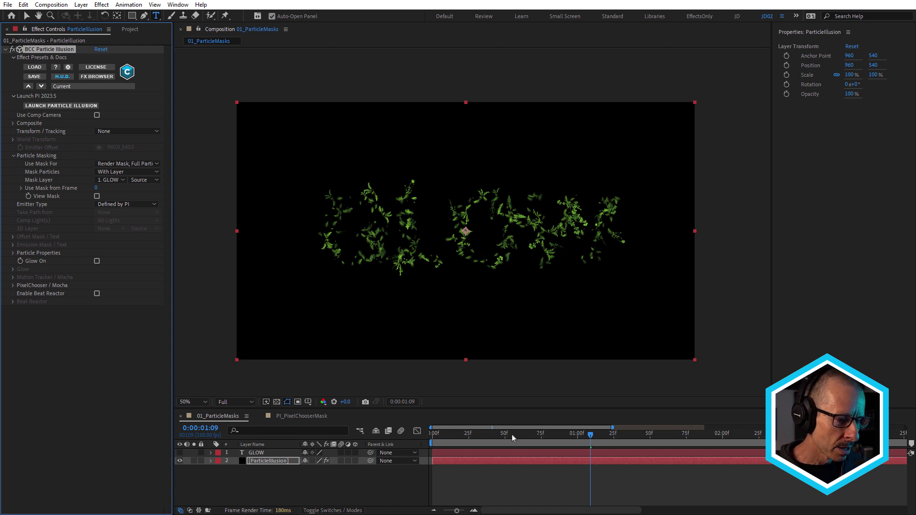
Change the L in the GLOW text to R, re-hide the layer, and preview
{"action": "left_click_drag", "start_coordinate": [523, 434], "coordinate": [676, 451]}
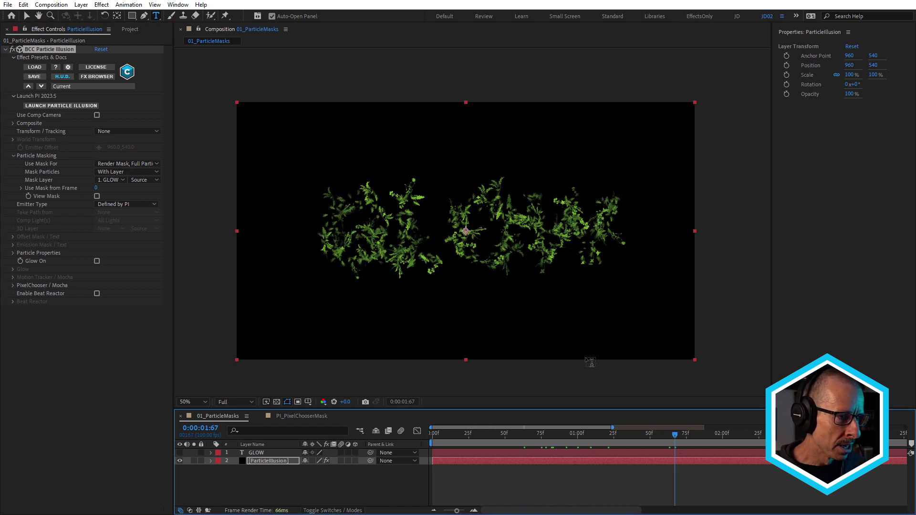
{"action": "left_click", "coordinate": [261, 453]}
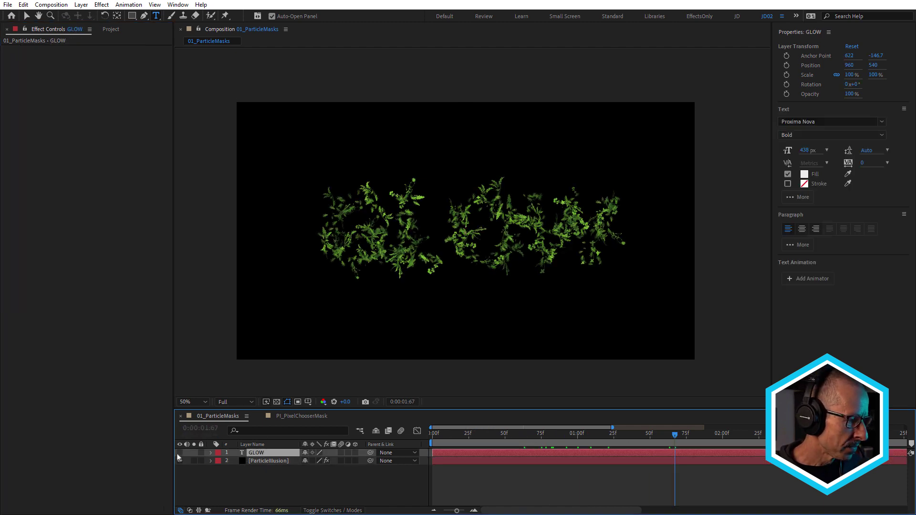
{"action": "left_click", "coordinate": [179, 452]}
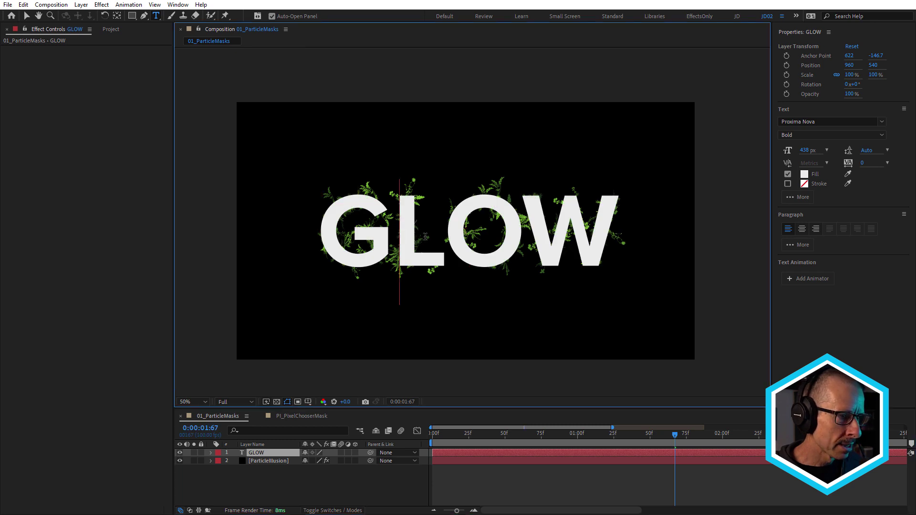
{"action": "left_click_drag", "start_coordinate": [404, 235], "coordinate": [425, 237]}
{"action": "type", "text": "R"}
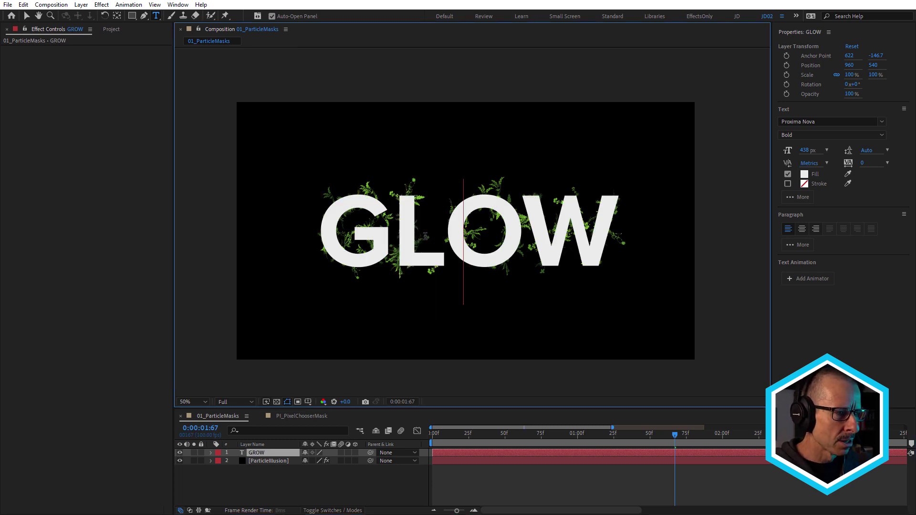
{"action": "left_click", "coordinate": [179, 453]}
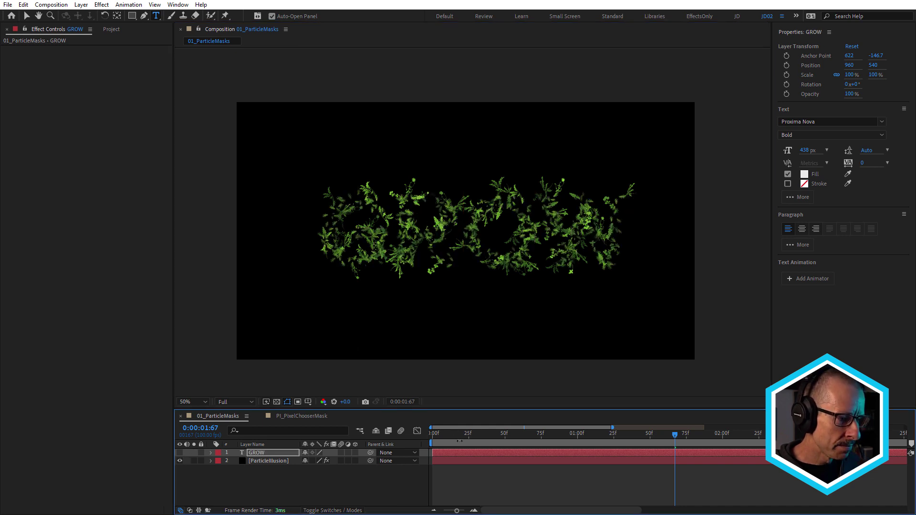
{"action": "left_click_drag", "start_coordinate": [459, 435], "coordinate": [706, 432]}
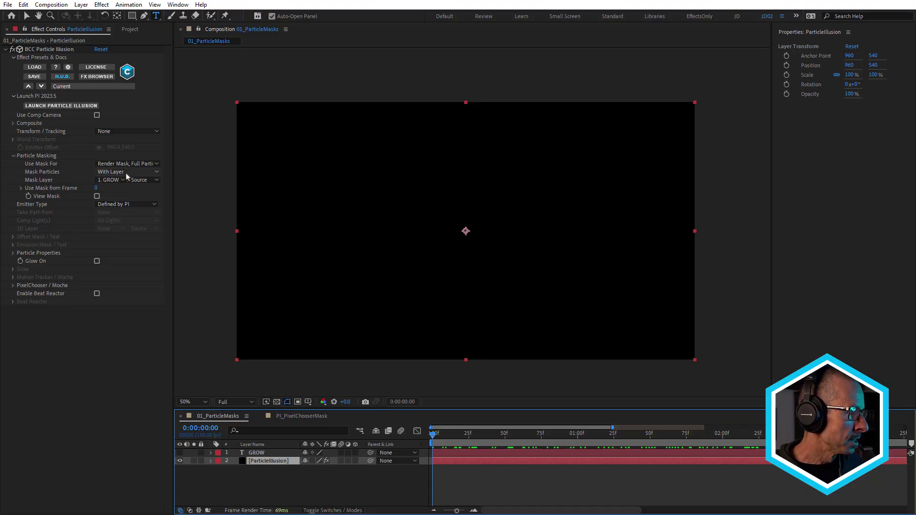
Set Use Mask For to Particle Creation and Mask Particles to With PixelChooser
{"action": "left_click", "coordinate": [130, 172]}
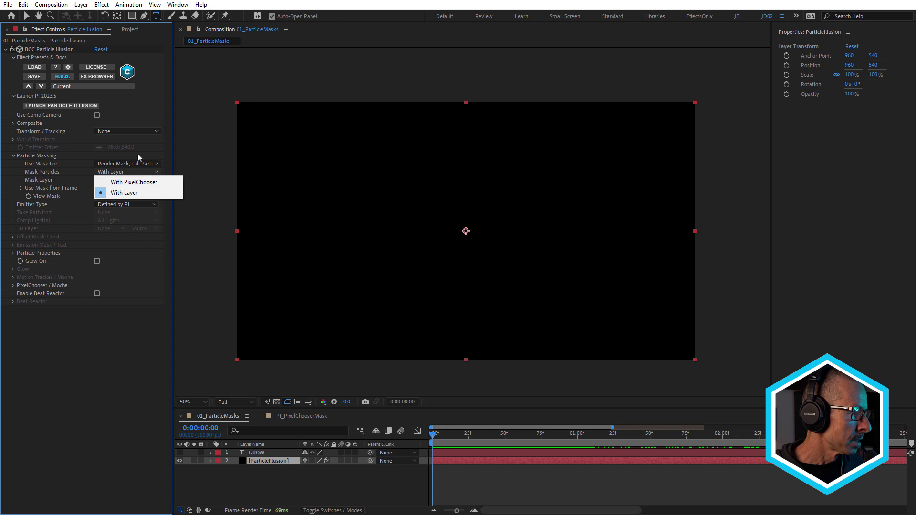
{"action": "left_click", "coordinate": [143, 165]}
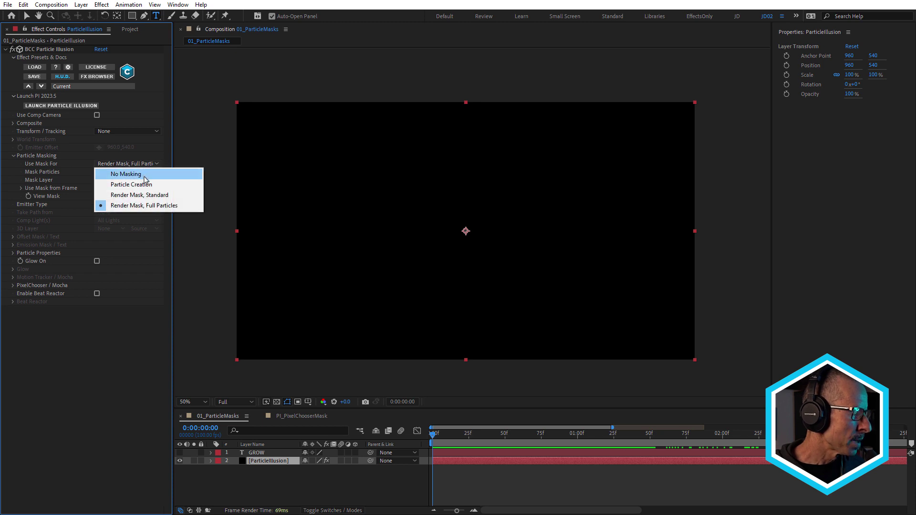
{"action": "left_click", "coordinate": [131, 184]}
{"action": "left_click", "coordinate": [132, 176]}
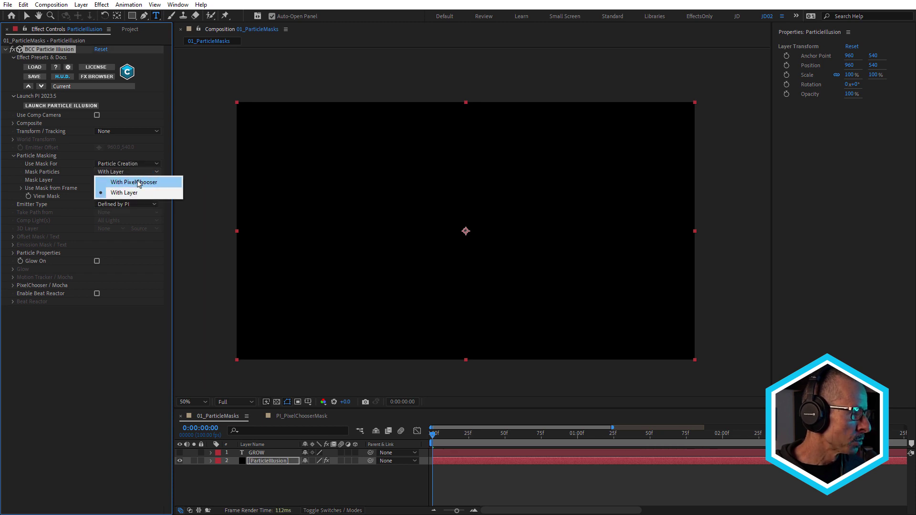
{"action": "left_click", "coordinate": [136, 179]}
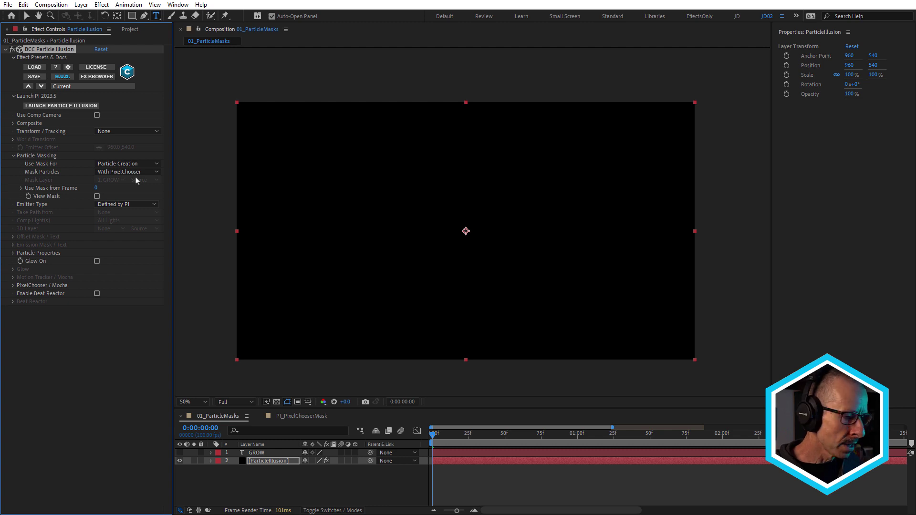
{"action": "left_click_drag", "start_coordinate": [441, 434], "coordinate": [657, 442]}
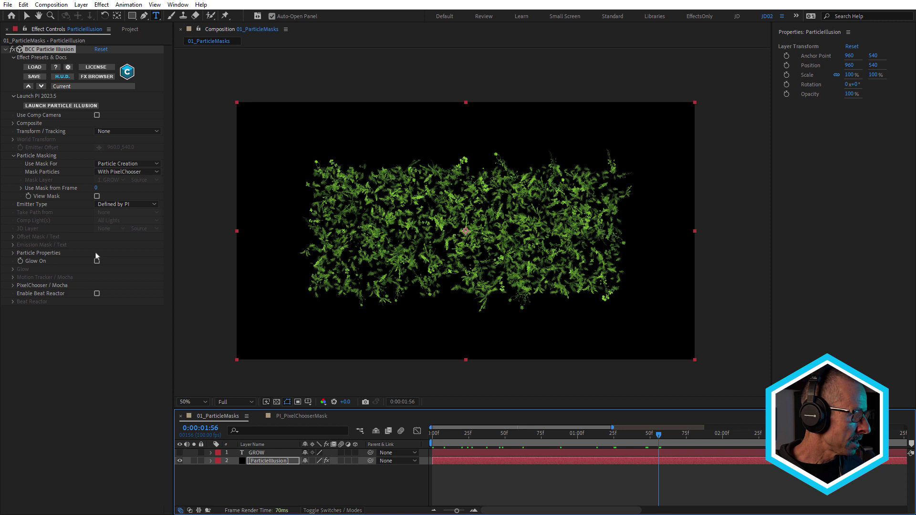
Turn PixelChooser on and set Mask Shape to Shape - Oval after trying other shapes
{"action": "left_click", "coordinate": [13, 286]}
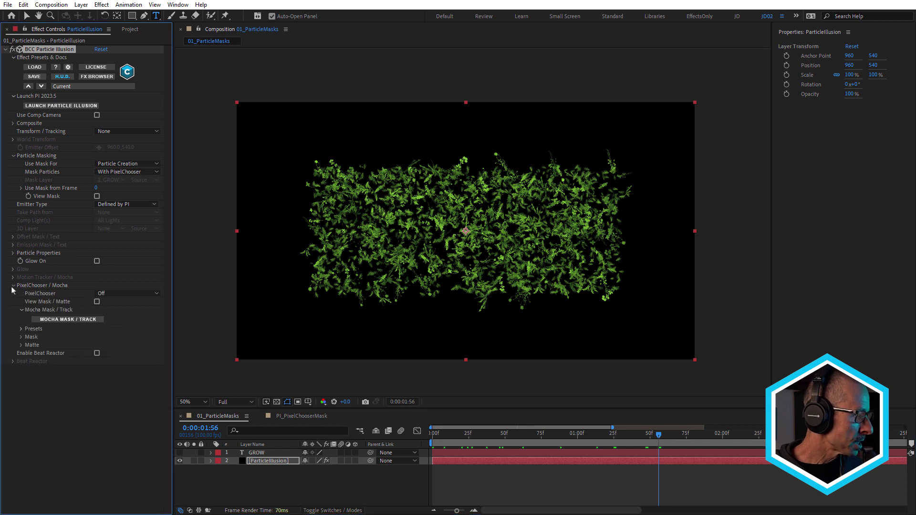
{"action": "left_click", "coordinate": [112, 296]}
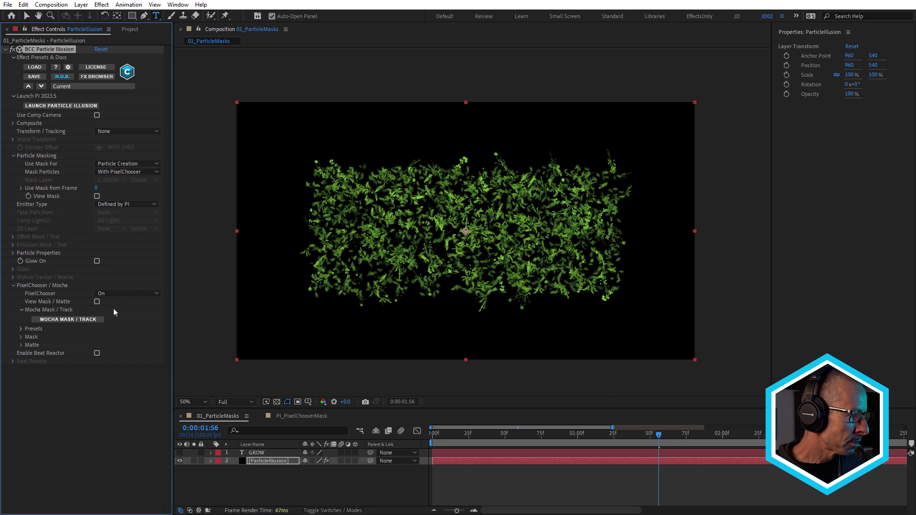
{"action": "left_click", "coordinate": [20, 337]}
{"action": "left_click", "coordinate": [115, 355]}
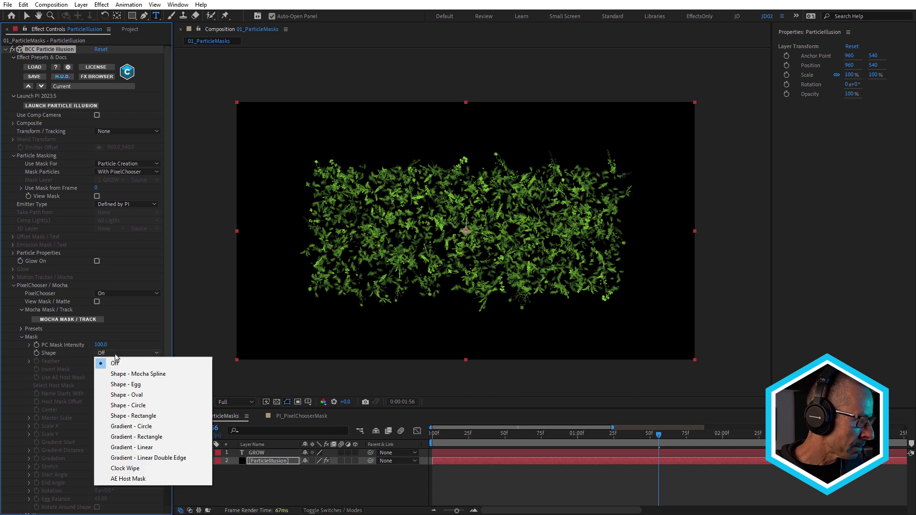
{"action": "left_click", "coordinate": [133, 384]}
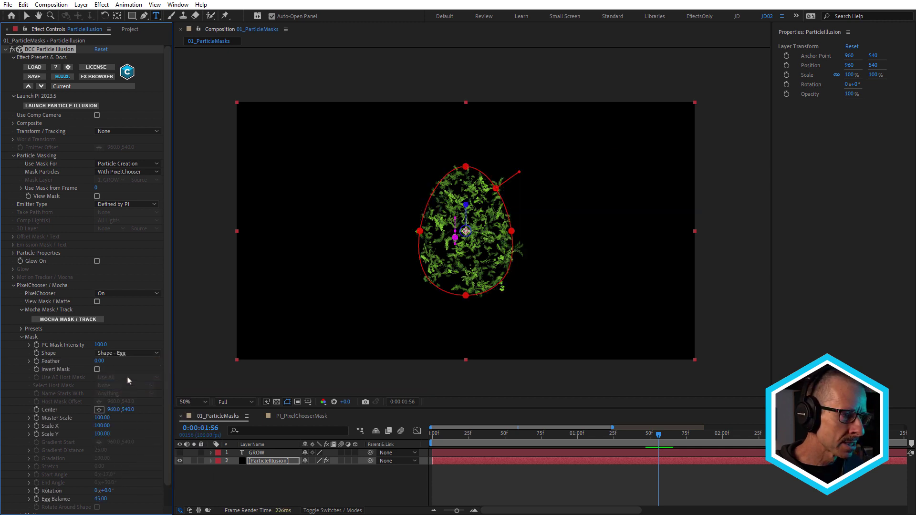
{"action": "left_click", "coordinate": [124, 353]}
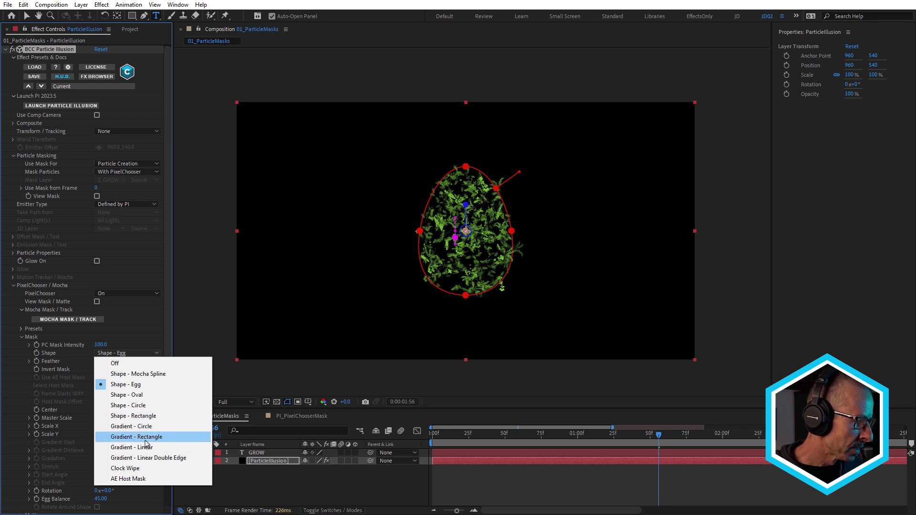
{"action": "left_click", "coordinate": [143, 437]}
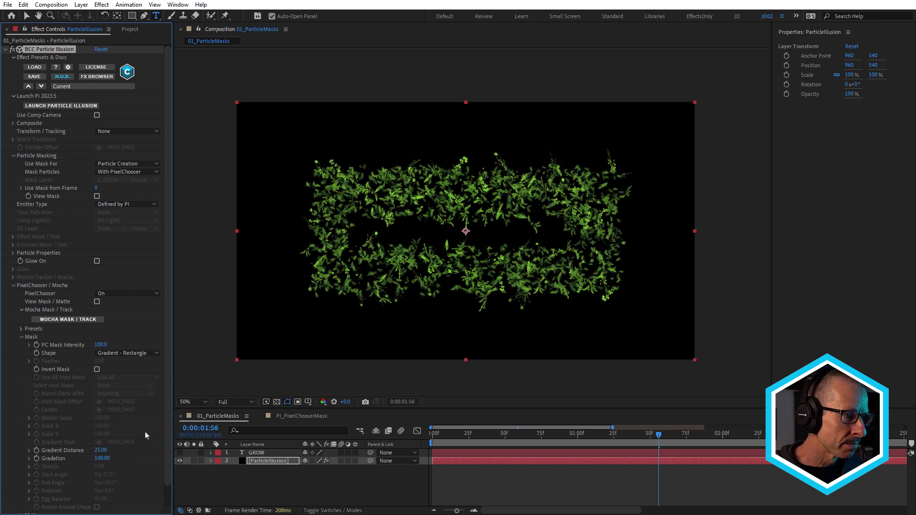
{"action": "left_click", "coordinate": [117, 353]}
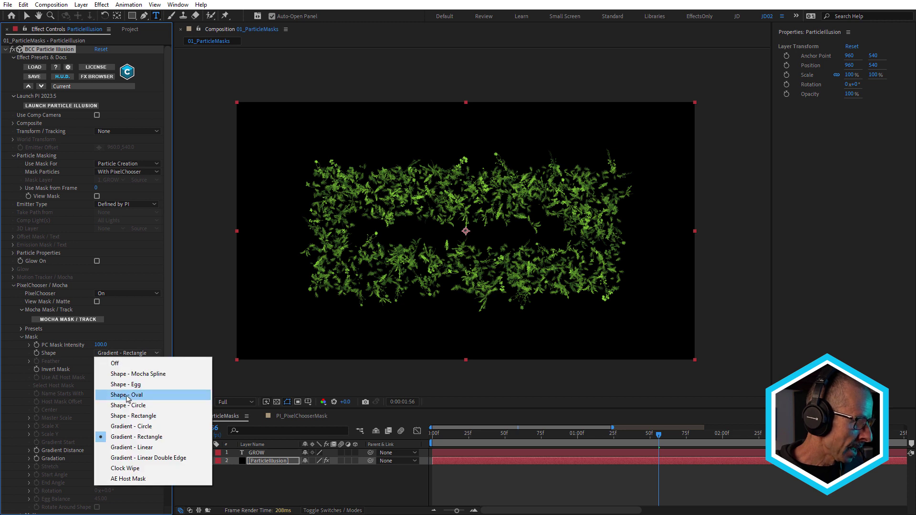
{"action": "left_click", "coordinate": [128, 398]}
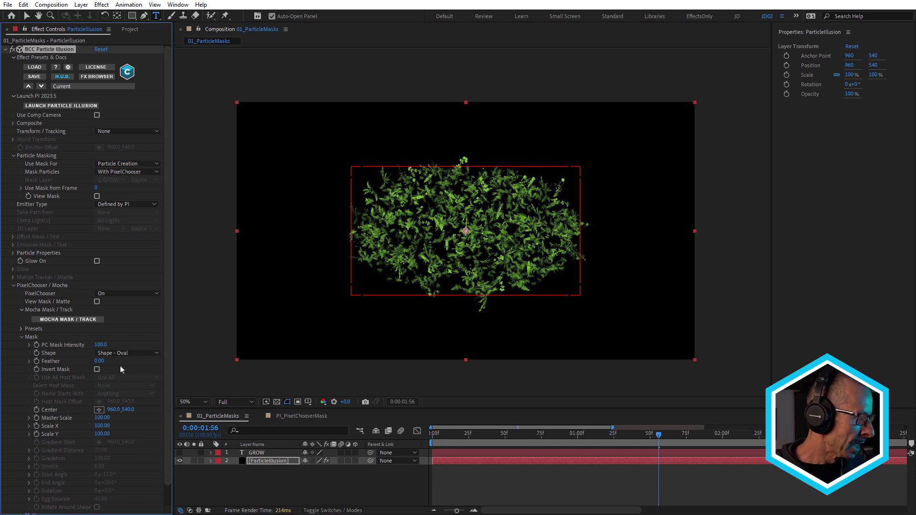
{"action": "left_click", "coordinate": [22, 337]}
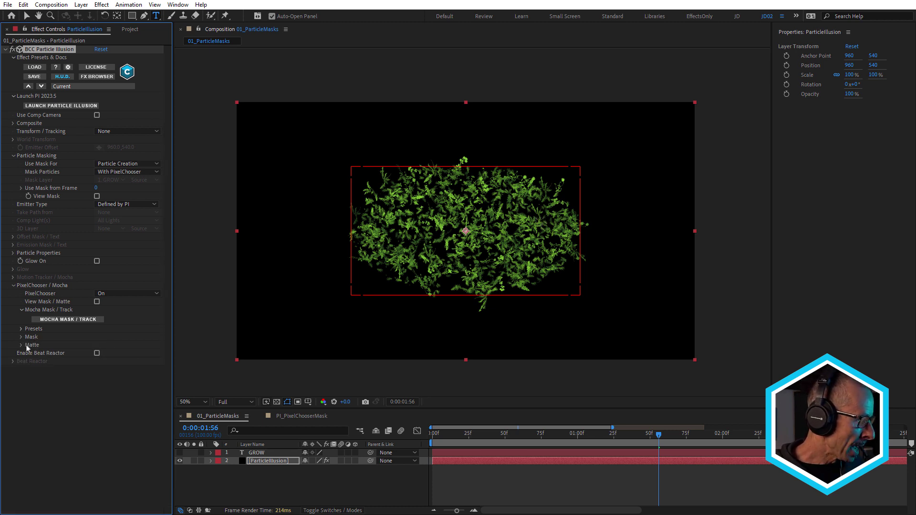
In PI_PixelChooserMask, set Matte Channel to Key and sample Color A from the red cape
{"action": "left_click", "coordinate": [283, 416]}
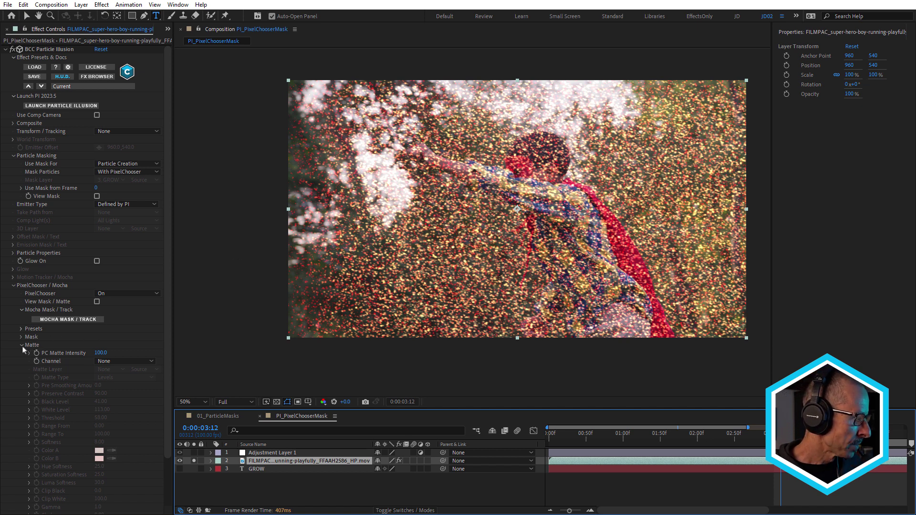
{"action": "scroll", "coordinate": [143, 333], "scroll_direction": "down", "scroll_amount": 3}
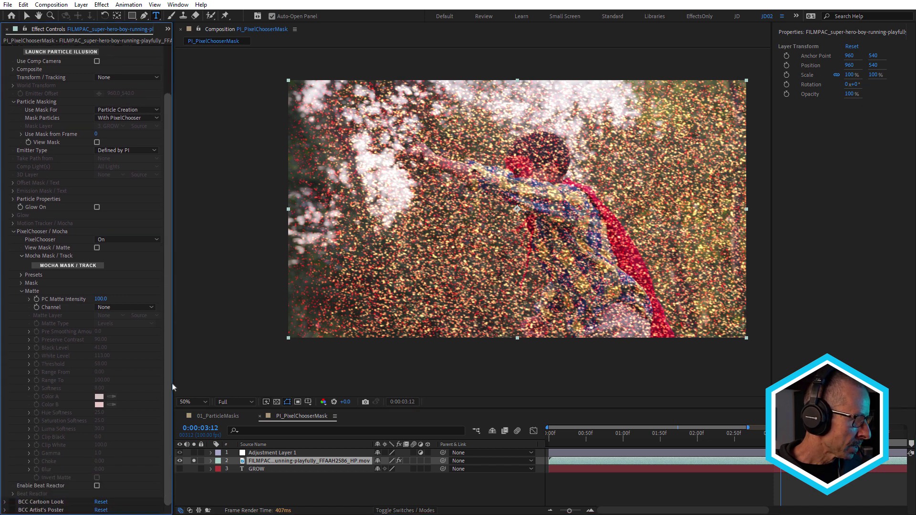
{"action": "left_click", "coordinate": [125, 306]}
{"action": "left_click", "coordinate": [125, 379]}
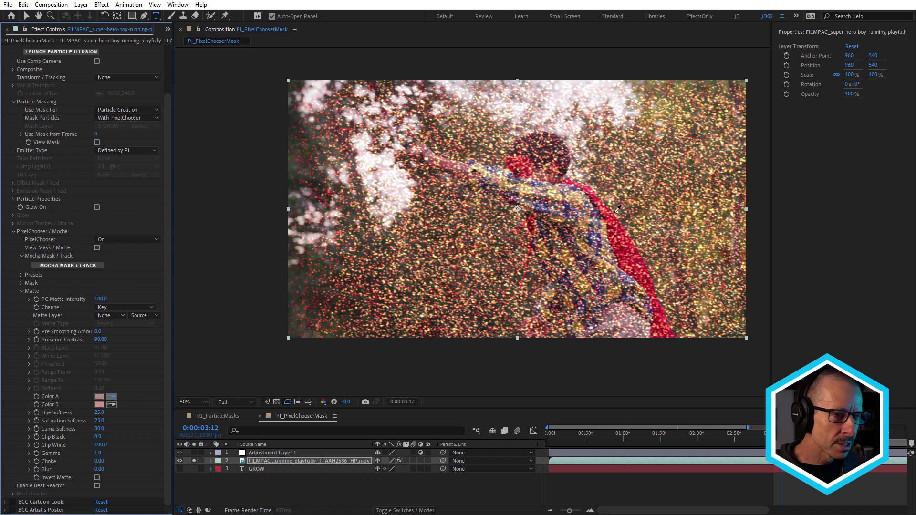
{"action": "left_click", "coordinate": [622, 223]}
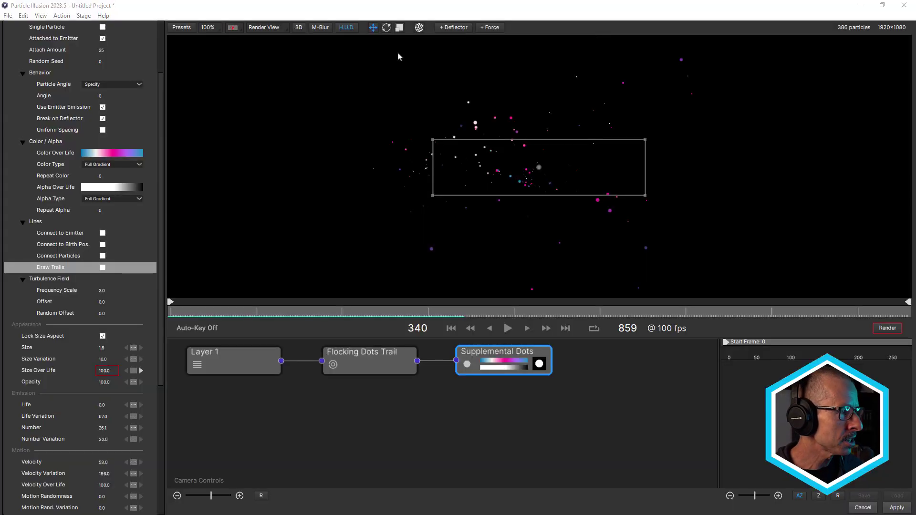
Turn on trails for Supplemental Dots and play back to preview them
{"action": "mouse_move", "coordinate": [247, 315]}
{"action": "left_mouse_down"}
{"action": "mouse_move", "coordinate": [311, 309]}
{"action": "mouse_move", "coordinate": [276, 295]}
{"action": "left_mouse_up"}
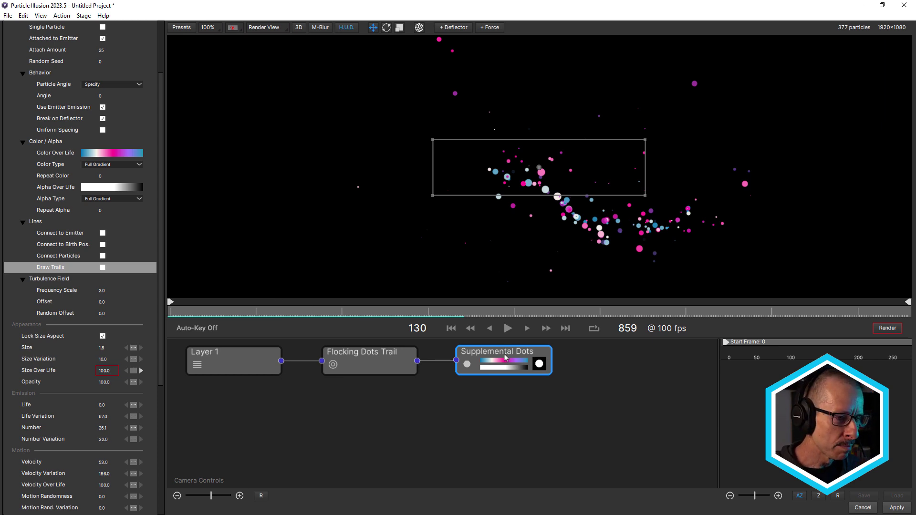
{"action": "left_click", "coordinate": [104, 270]}
{"action": "left_click", "coordinate": [103, 268]}
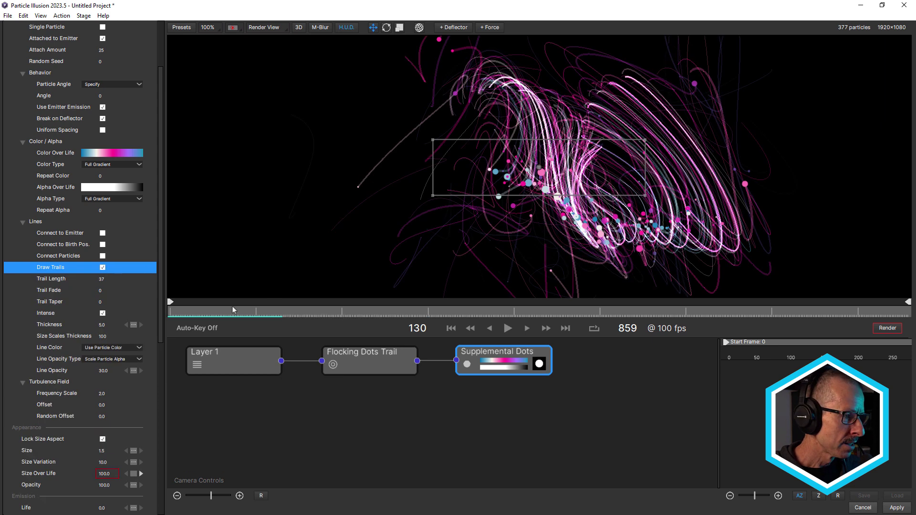
{"action": "left_click_drag", "start_coordinate": [233, 309], "coordinate": [236, 318]}
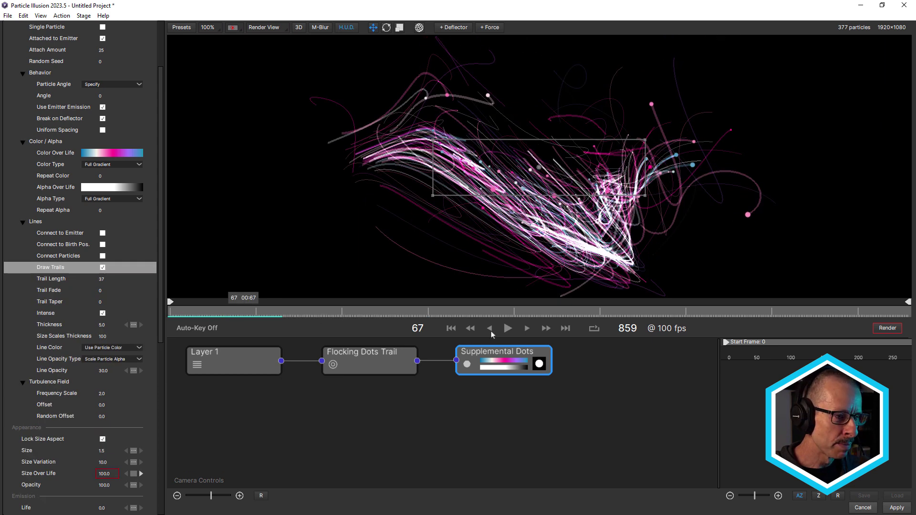
{"action": "left_click", "coordinate": [507, 328]}
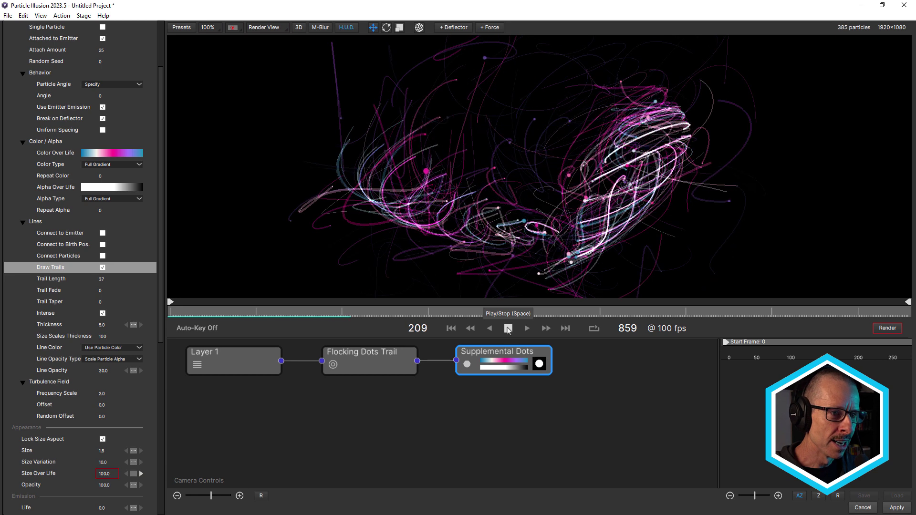
{"action": "left_click", "coordinate": [507, 328]}
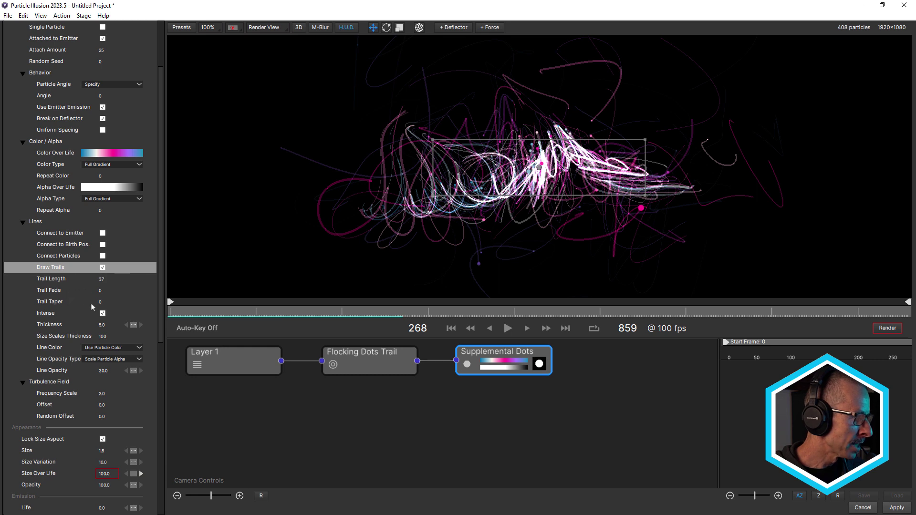
Set Supplemental Dots Trail Taper to 100 and Trail Fade to 50, reviewing several frames
{"action": "left_click", "coordinate": [101, 302]}
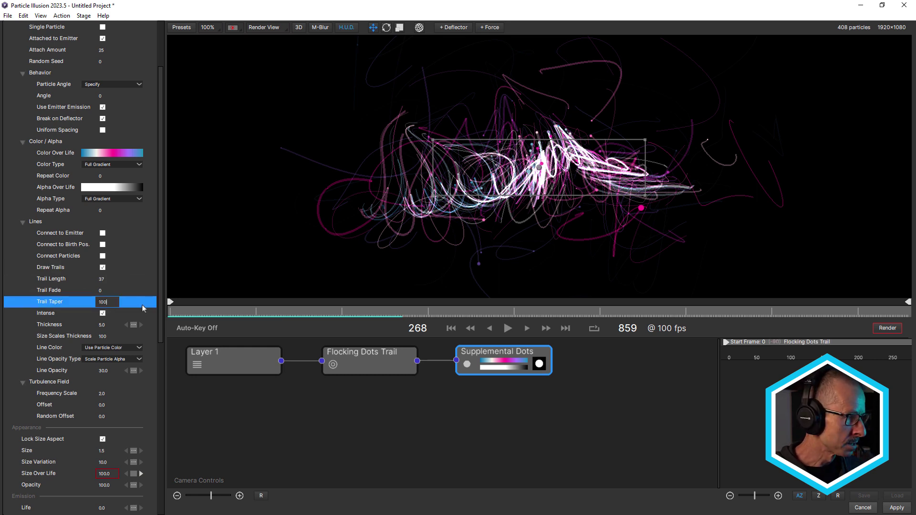
{"action": "left_click", "coordinate": [104, 290]}
{"action": "type", "text": "50"}
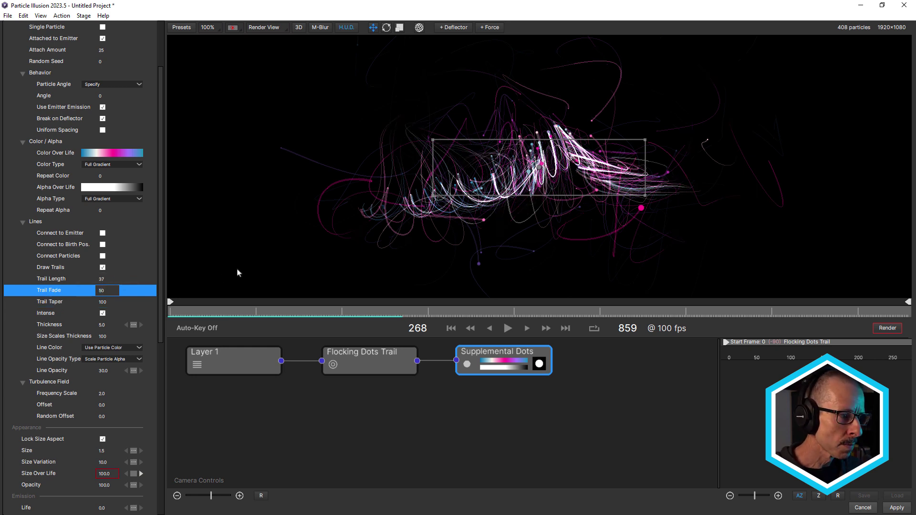
{"action": "left_click", "coordinate": [243, 309]}
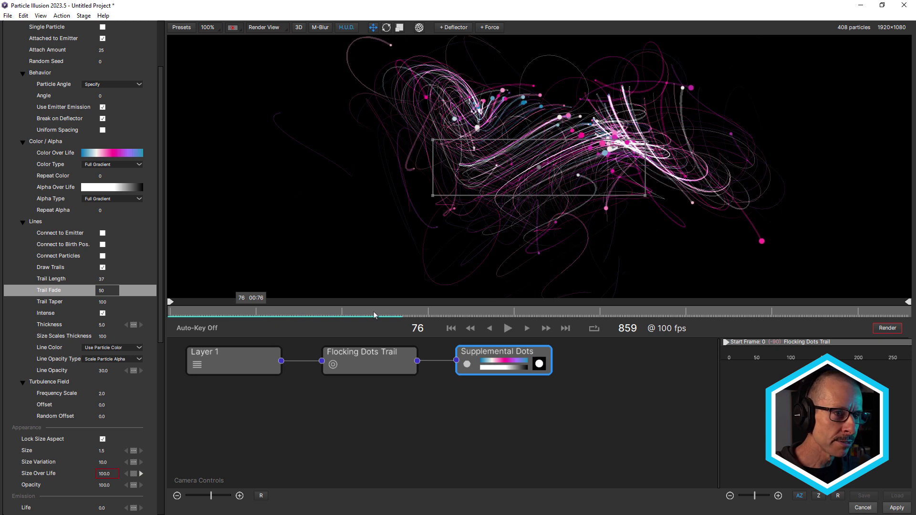
{"action": "left_click", "coordinate": [266, 309]}
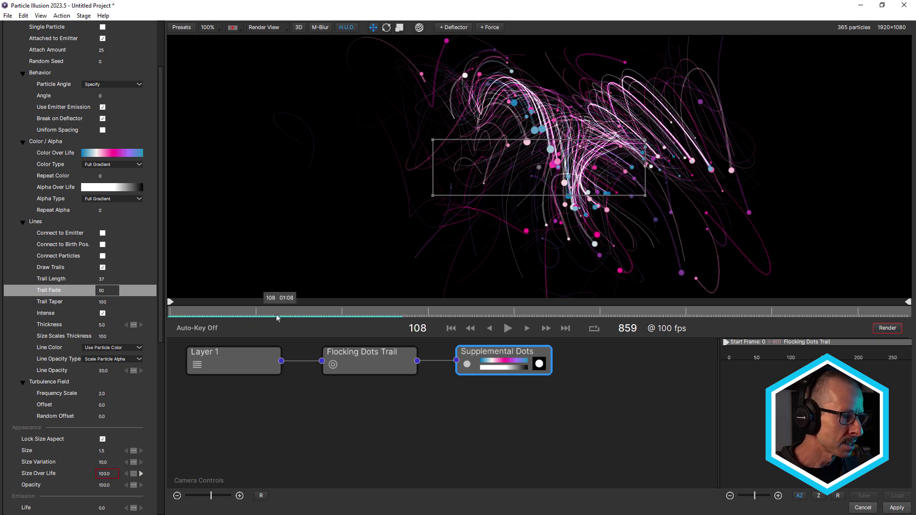
{"action": "left_click", "coordinate": [250, 303]}
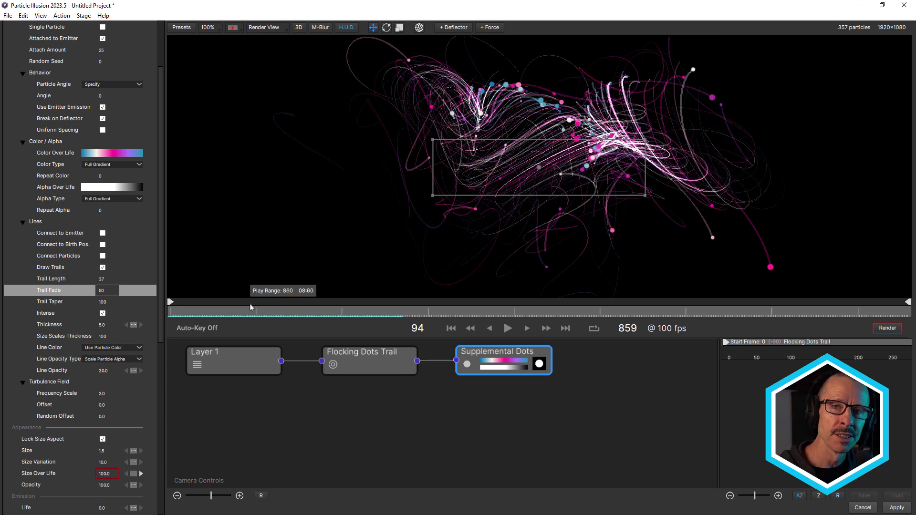
Rotate the Flocking Dots Trail emitter to -5 on Y and play it
{"action": "left_click", "coordinate": [365, 363]}
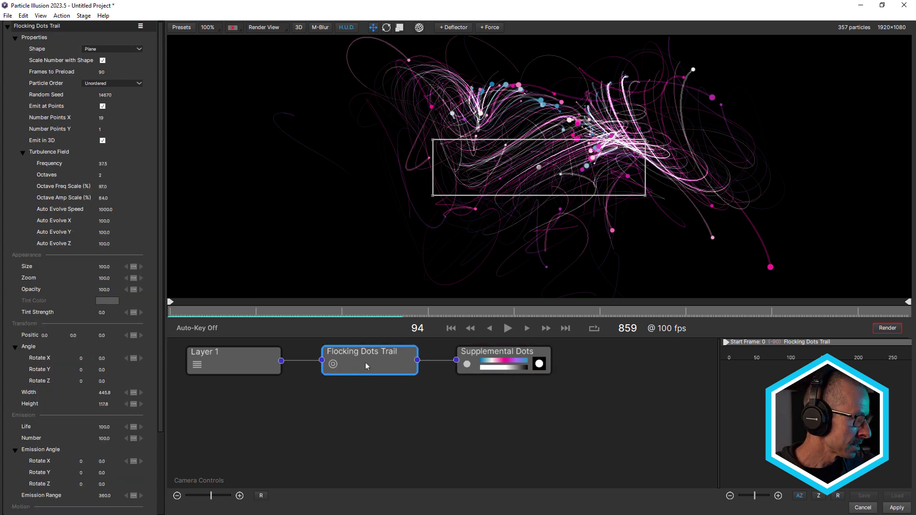
{"action": "mouse_move", "coordinate": [109, 369]}
{"action": "left_mouse_down"}
{"action": "mouse_move", "coordinate": [148, 369]}
{"action": "mouse_move", "coordinate": [220, 347]}
{"action": "mouse_move", "coordinate": [107, 369]}
{"action": "left_mouse_up"}
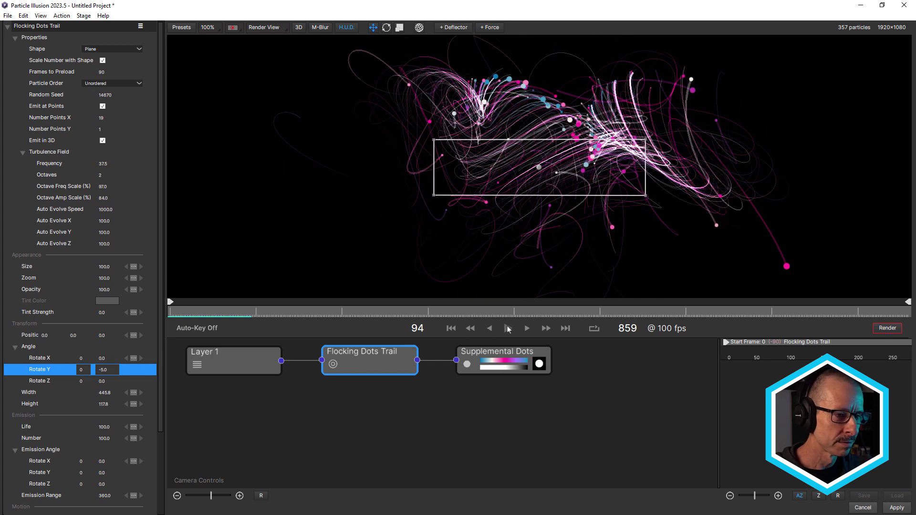
{"action": "left_click", "coordinate": [507, 328]}
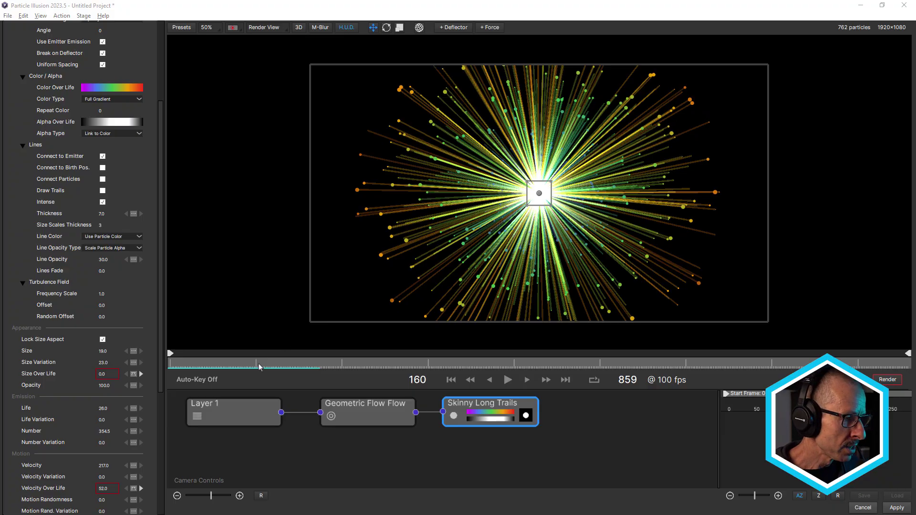
Try Skinny Long Trails Lines Fade at 100, then at -100
{"action": "left_click_drag", "start_coordinate": [253, 367], "coordinate": [310, 368]}
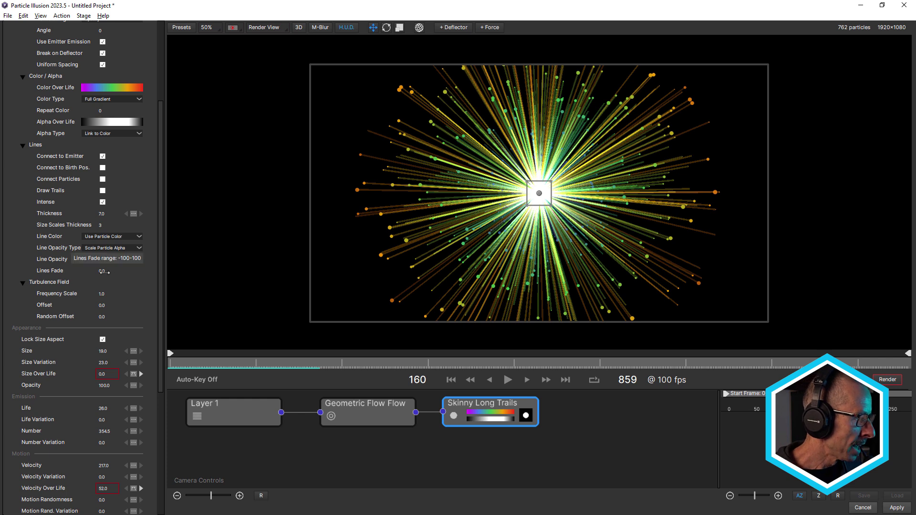
{"action": "left_click_drag", "start_coordinate": [106, 272], "coordinate": [252, 282]}
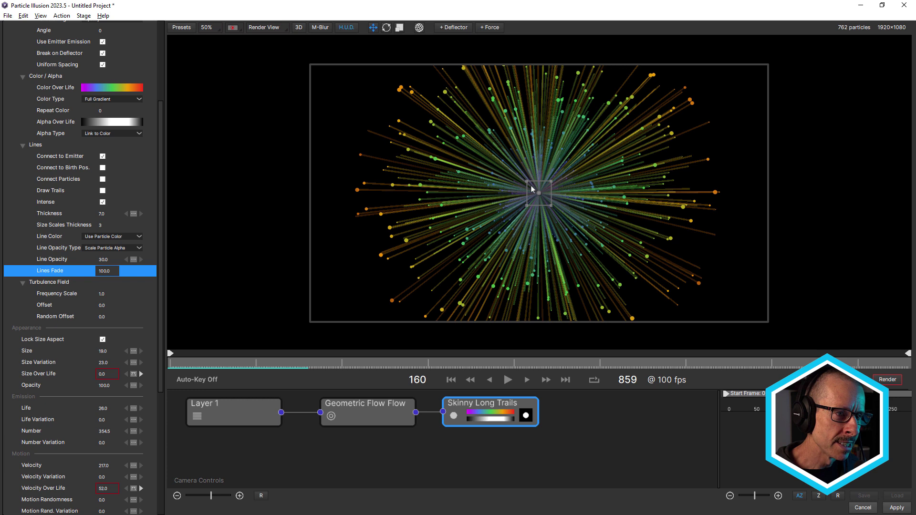
{"action": "double_click", "coordinate": [104, 271]}
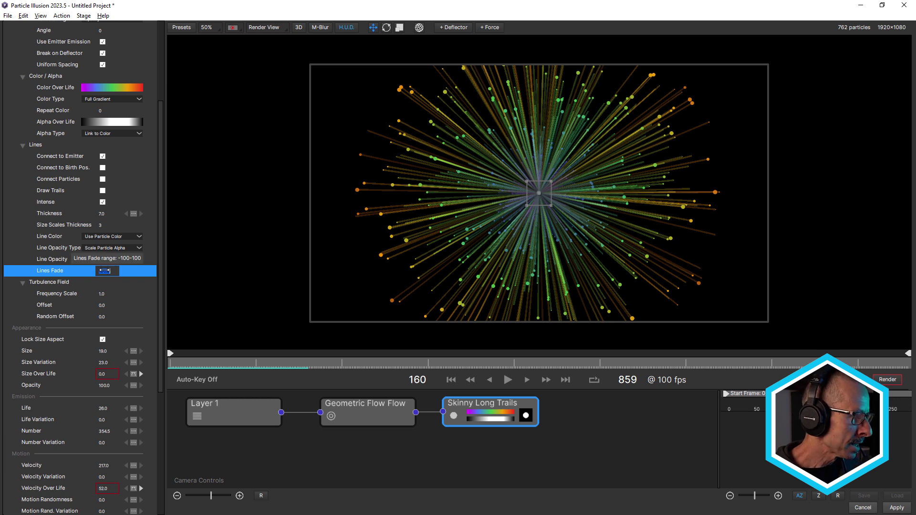
{"action": "type", "text": "-1"}
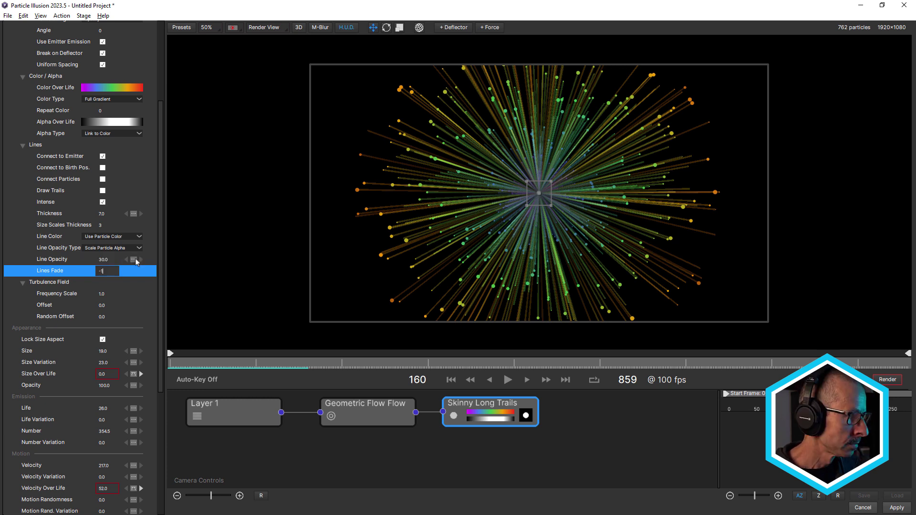
{"action": "type", "text": "0"}
{"action": "key", "text": "Return"}
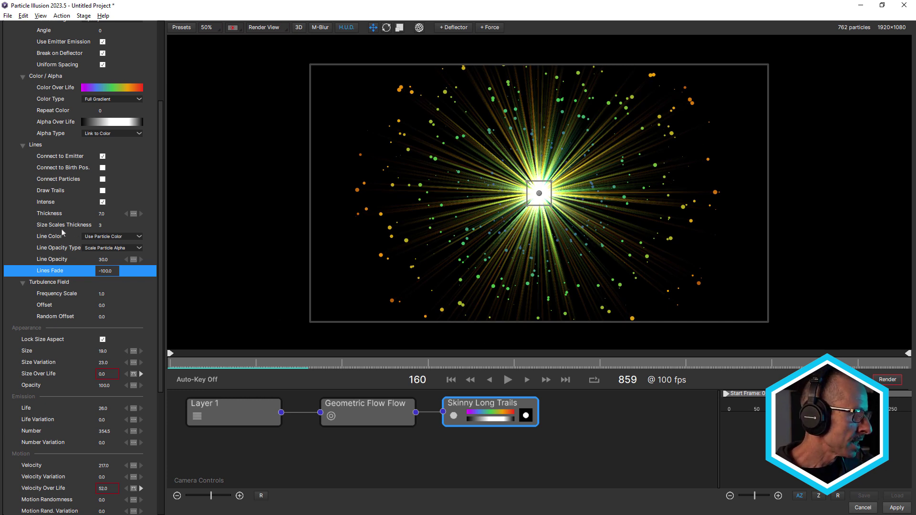
Set Size Scales Thickness to 100 and Lines Fade to 50
{"action": "left_click_drag", "start_coordinate": [102, 225], "coordinate": [108, 224]}
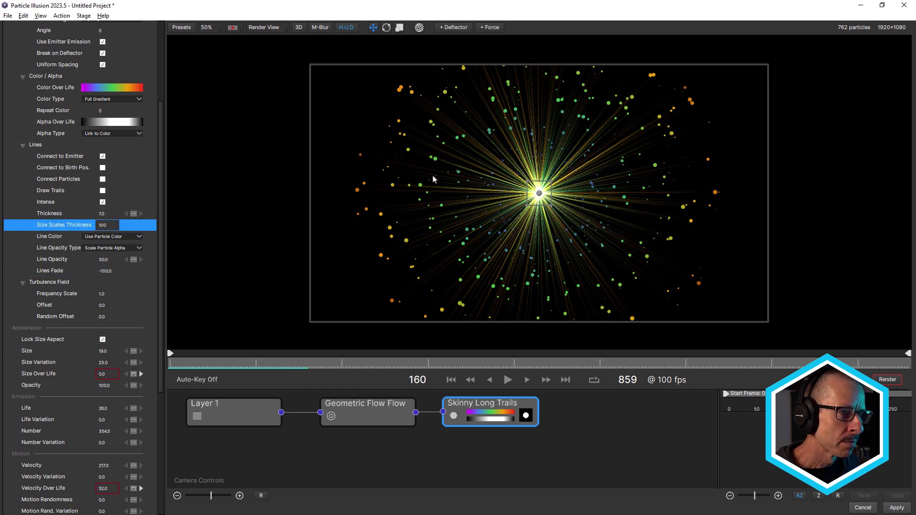
{"action": "scroll", "coordinate": [433, 179], "scroll_direction": "up", "scroll_amount": 2}
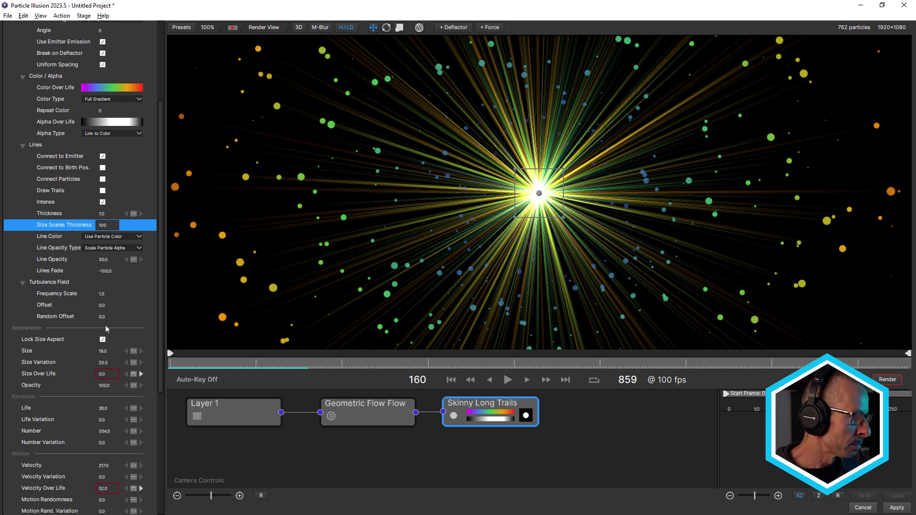
{"action": "left_click", "coordinate": [106, 271]}
{"action": "type", "text": "50"}
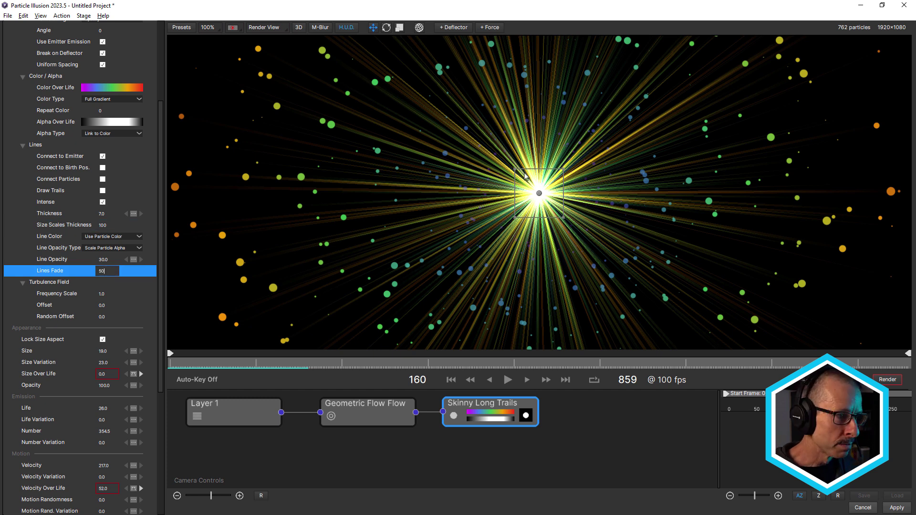
{"action": "key", "text": "Return"}
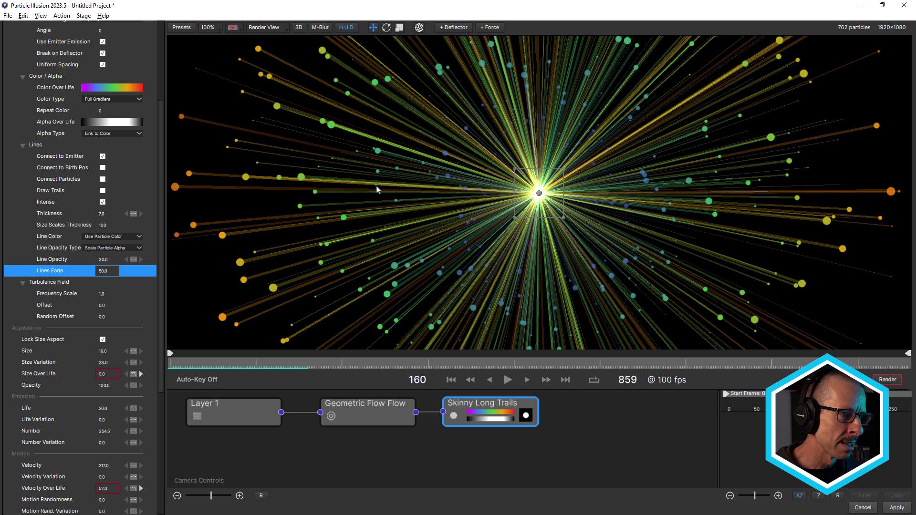
{"action": "left_click_drag", "start_coordinate": [289, 366], "coordinate": [261, 366]}
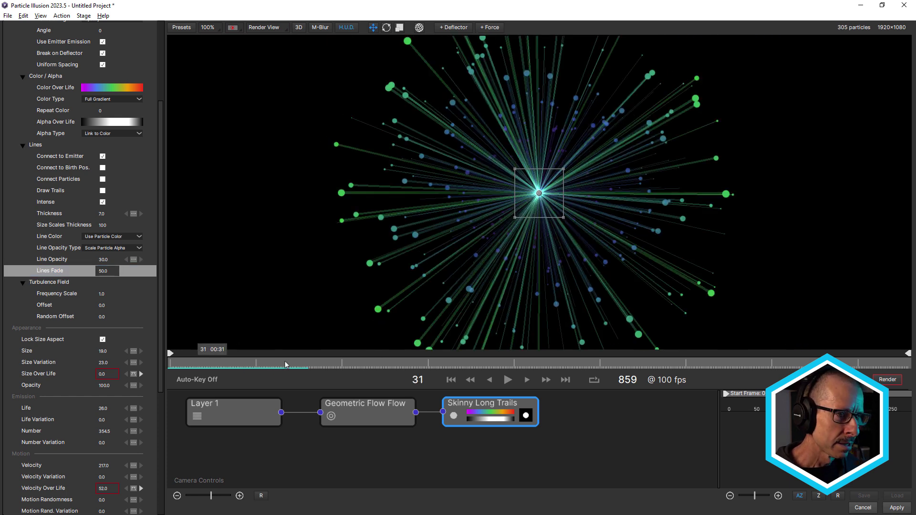
{"action": "scroll", "coordinate": [533, 208], "scroll_direction": "down", "scroll_amount": 2}
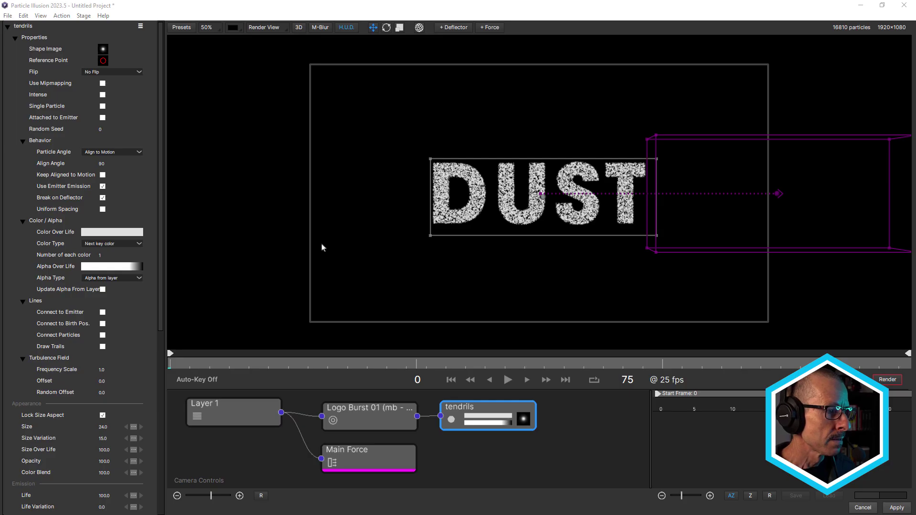
Change the Main Force type to Box Grid
{"action": "mouse_move", "coordinate": [216, 367]}
{"action": "left_mouse_down"}
{"action": "mouse_move", "coordinate": [406, 362]}
{"action": "mouse_move", "coordinate": [177, 363]}
{"action": "mouse_move", "coordinate": [406, 362]}
{"action": "left_mouse_up"}
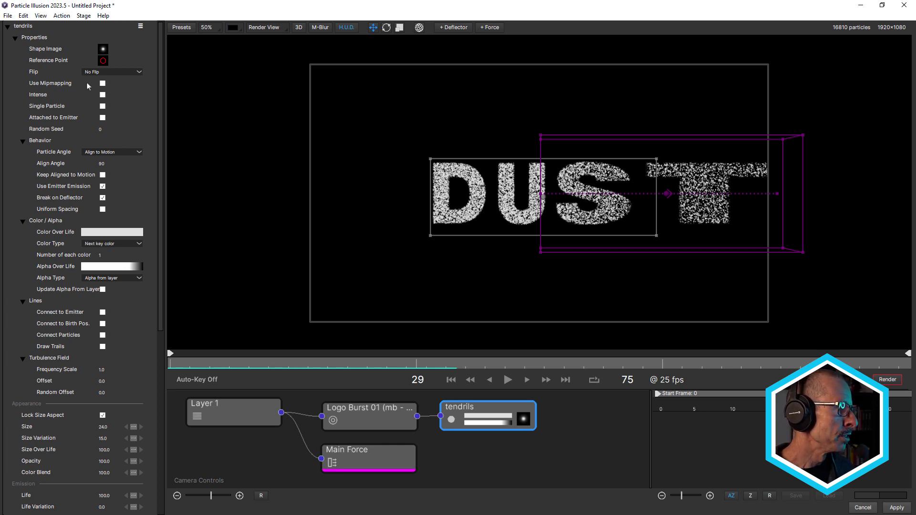
{"action": "left_click", "coordinate": [366, 452]}
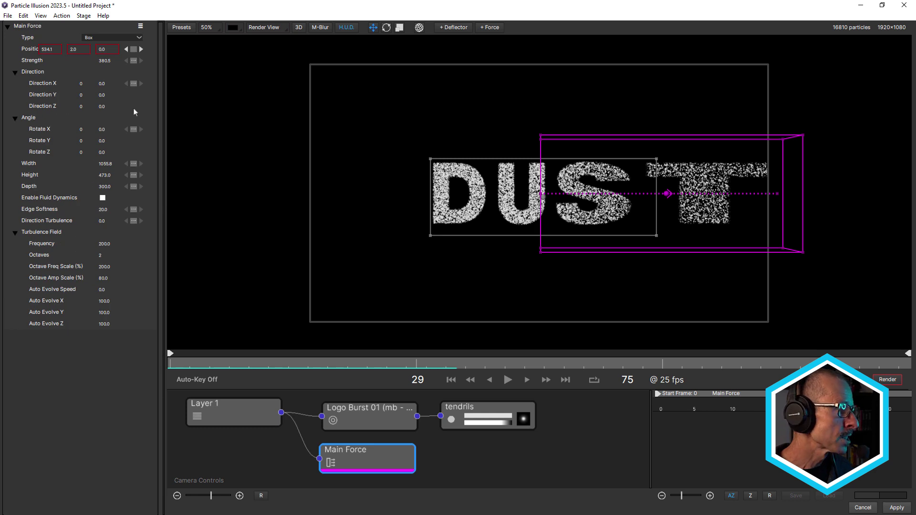
{"action": "left_click", "coordinate": [118, 40]}
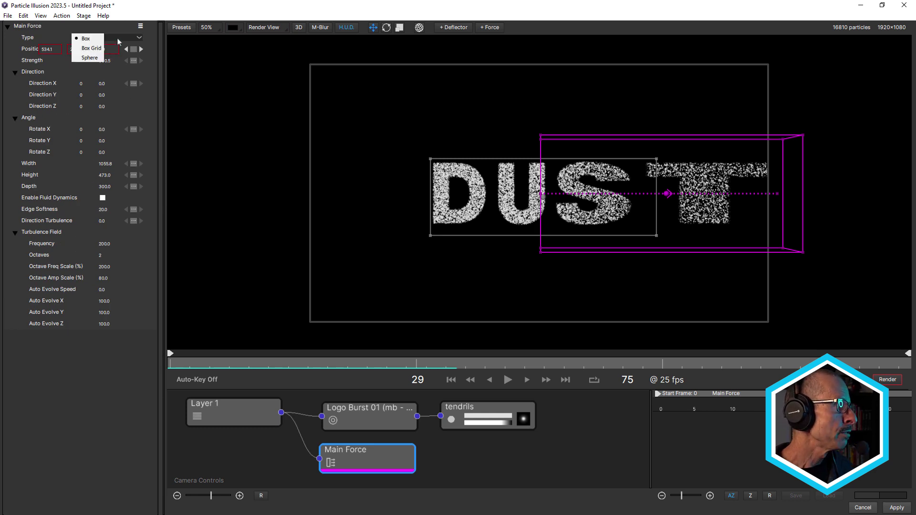
{"action": "left_click", "coordinate": [95, 50]}
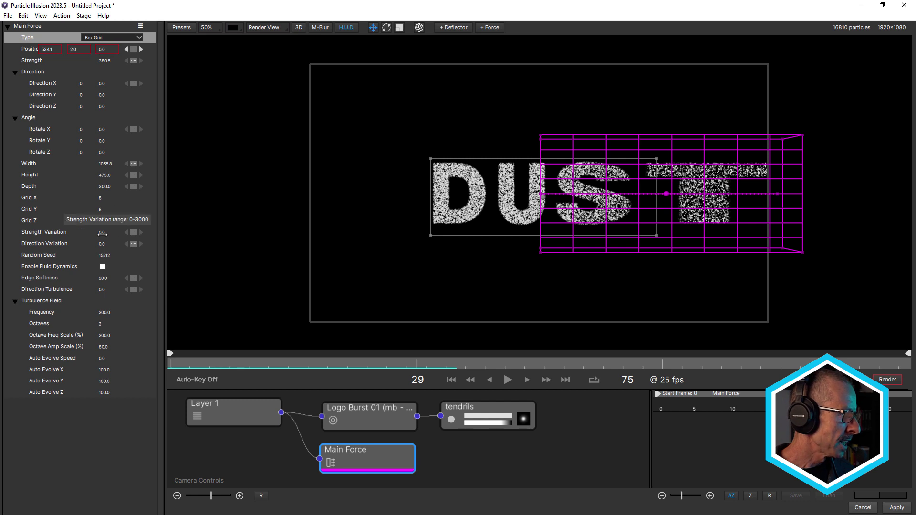
Set Main Force Strength and Direction Variation to 66 and review the DUST letters breaking apart
{"action": "left_click_drag", "start_coordinate": [112, 238], "coordinate": [141, 248]}
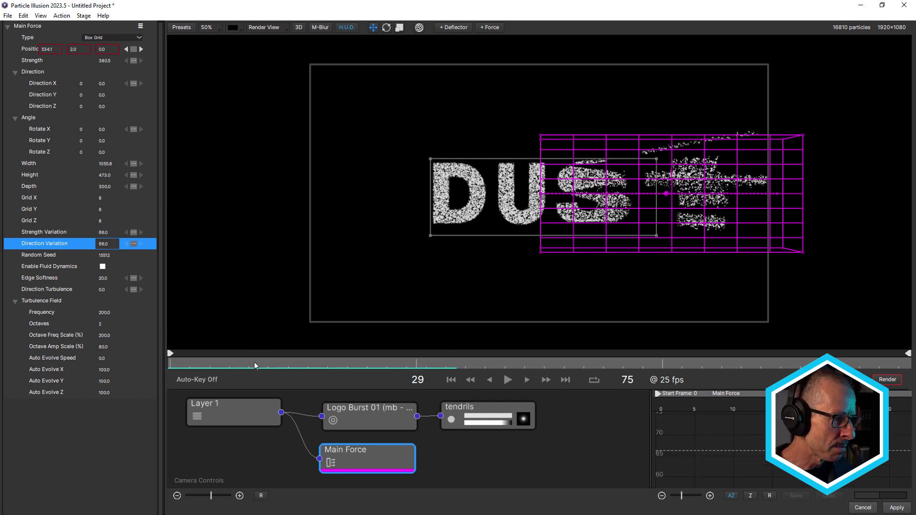
{"action": "mouse_move", "coordinate": [255, 366]}
{"action": "left_mouse_down"}
{"action": "mouse_move", "coordinate": [452, 370]}
{"action": "mouse_move", "coordinate": [366, 374]}
{"action": "left_mouse_up"}
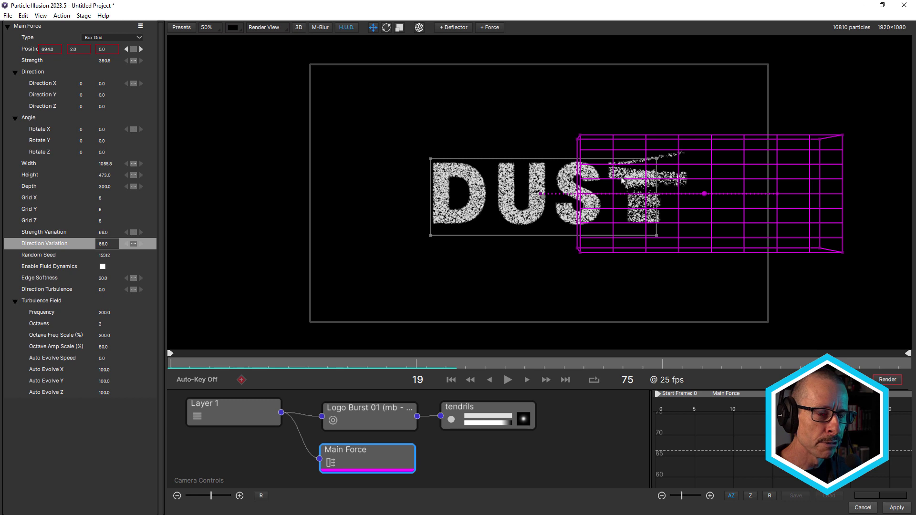
{"action": "left_click_drag", "start_coordinate": [260, 363], "coordinate": [360, 375]}
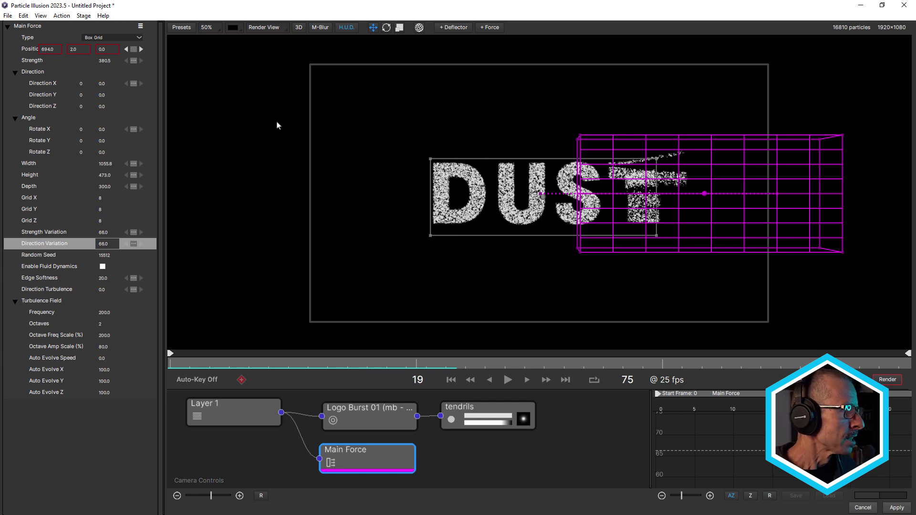
Make the Main Force a plain Box with Direction Turbulence 100
{"action": "left_click", "coordinate": [131, 38]}
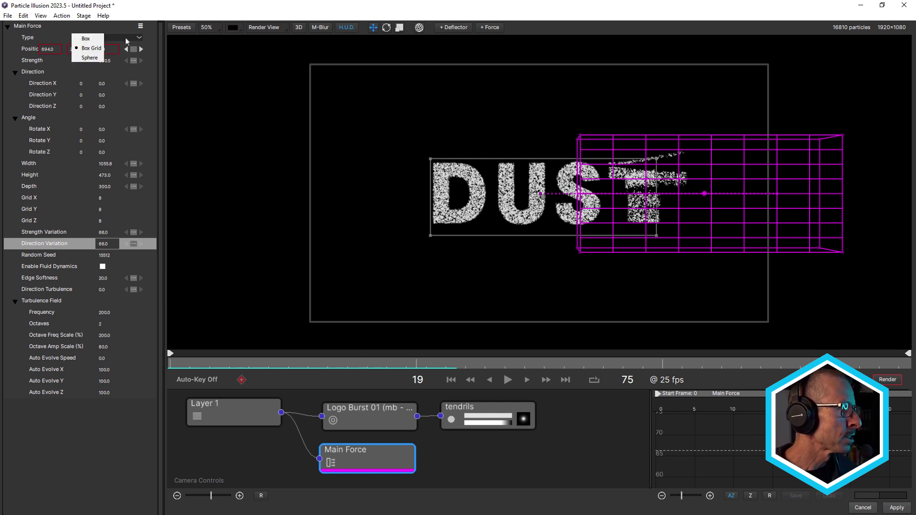
{"action": "left_click", "coordinate": [96, 39]}
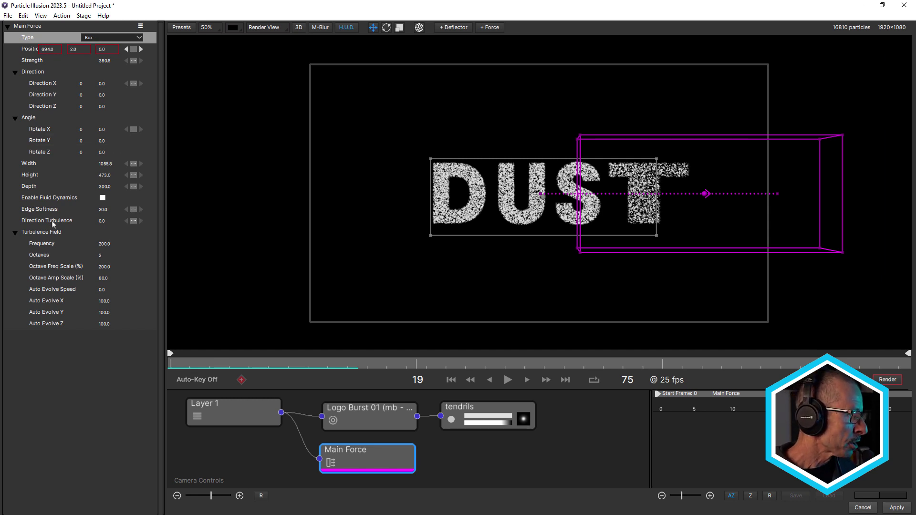
{"action": "left_click", "coordinate": [104, 220]}
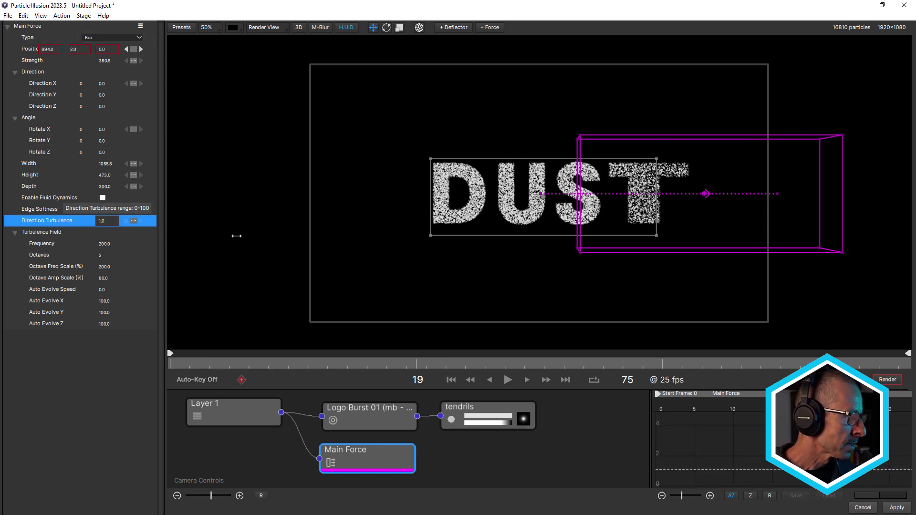
{"action": "key", "text": "Return"}
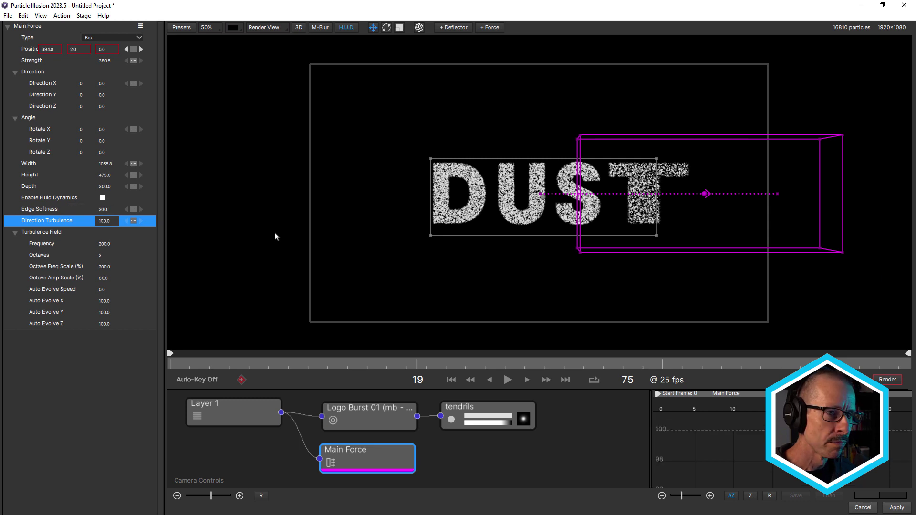
{"action": "mouse_move", "coordinate": [244, 362]}
{"action": "left_mouse_down"}
{"action": "mouse_move", "coordinate": [544, 361]}
{"action": "mouse_move", "coordinate": [307, 366]}
{"action": "mouse_move", "coordinate": [500, 361]}
{"action": "mouse_move", "coordinate": [364, 376]}
{"action": "mouse_move", "coordinate": [497, 361]}
{"action": "mouse_move", "coordinate": [466, 361]}
{"action": "left_mouse_up"}
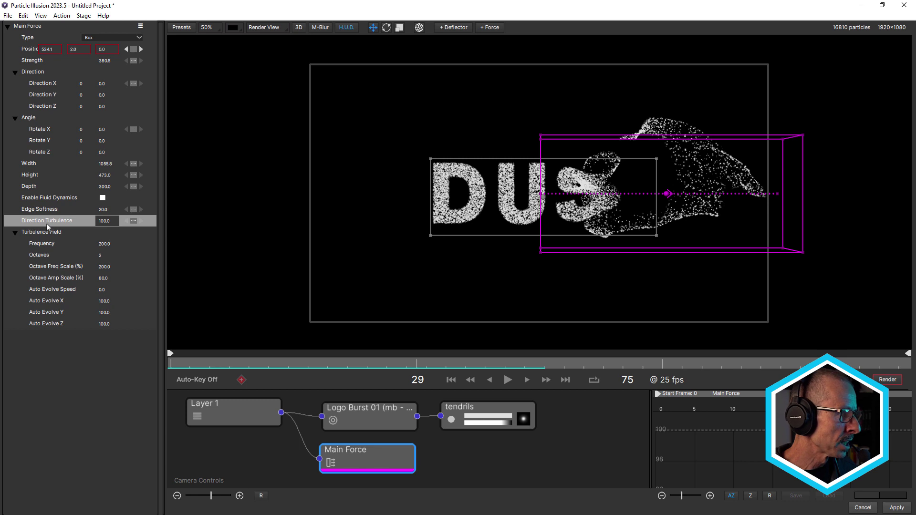
Lower Direction Turbulence to 50 and raise turbulence Frequency to 500
{"action": "left_click", "coordinate": [108, 221]}
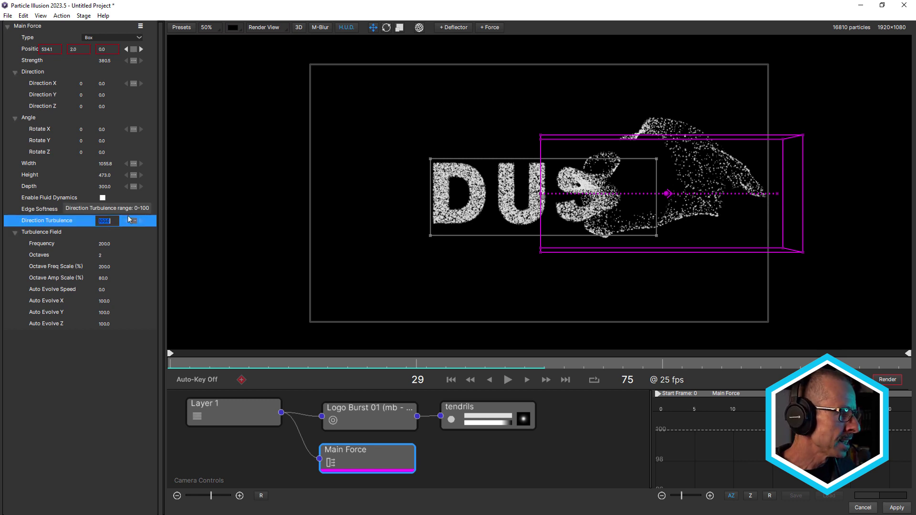
{"action": "type", "text": "50"}
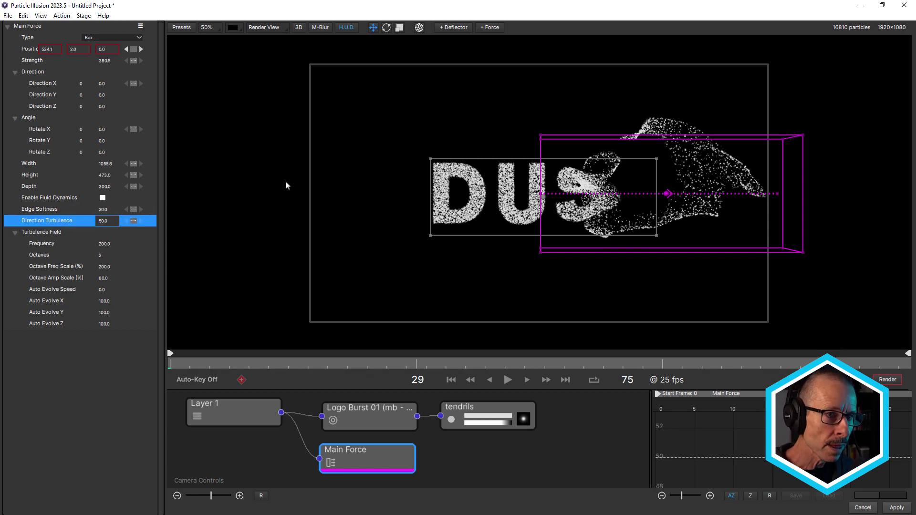
{"action": "key", "text": "Return"}
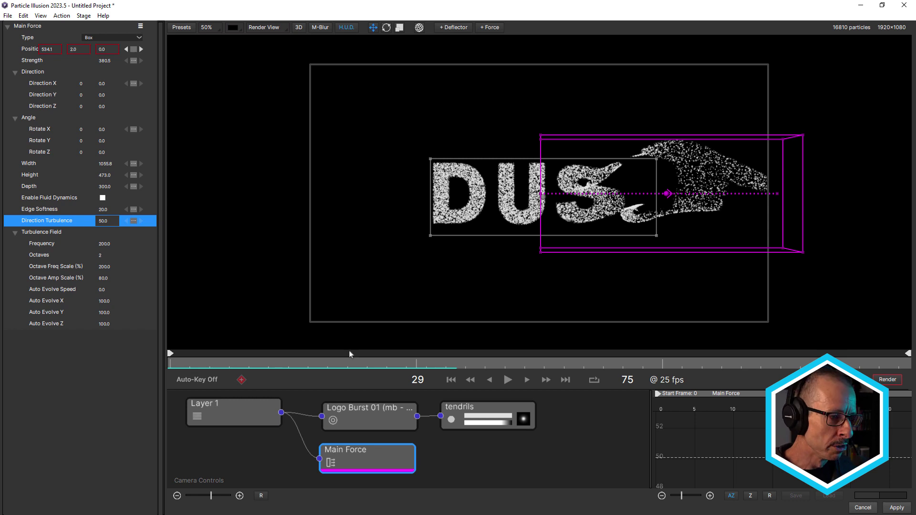
{"action": "mouse_move", "coordinate": [257, 366]}
{"action": "left_mouse_down"}
{"action": "mouse_move", "coordinate": [546, 347]}
{"action": "mouse_move", "coordinate": [401, 352]}
{"action": "mouse_move", "coordinate": [464, 348]}
{"action": "left_mouse_up"}
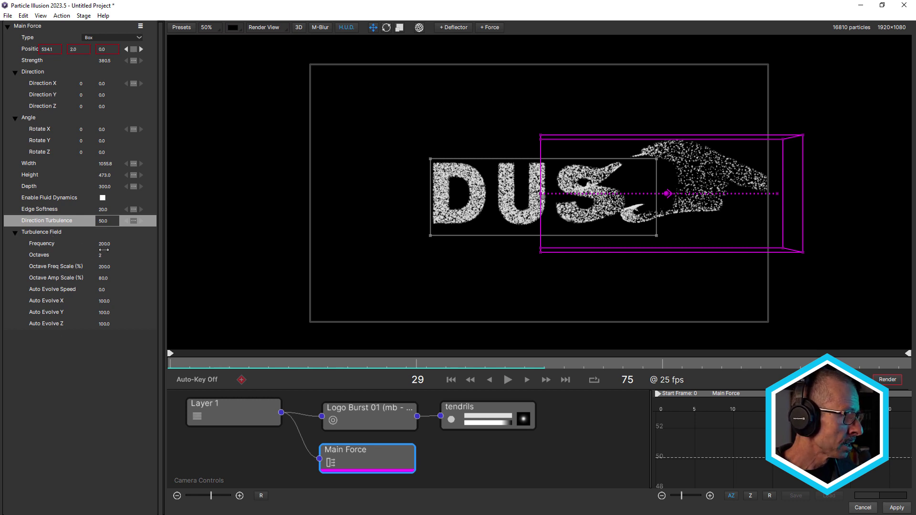
{"action": "left_click_drag", "start_coordinate": [104, 244], "coordinate": [250, 250]}
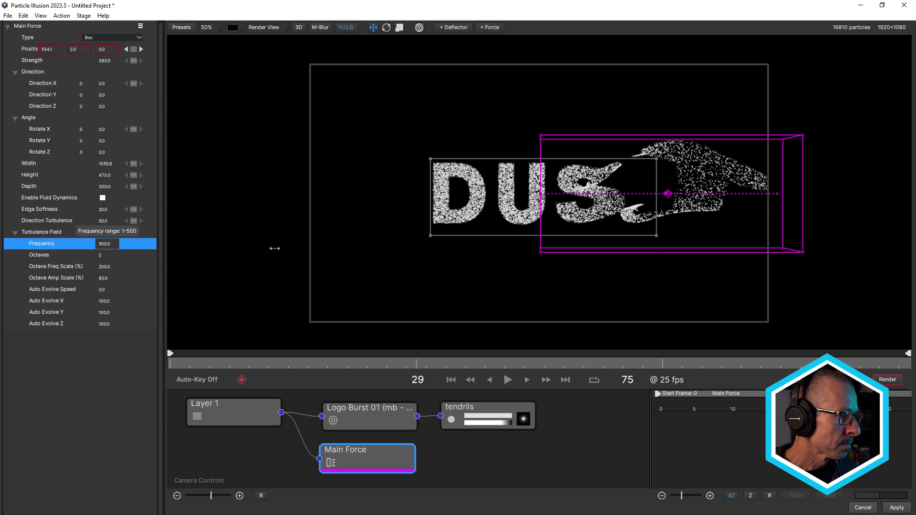
{"action": "left_click", "coordinate": [232, 361]}
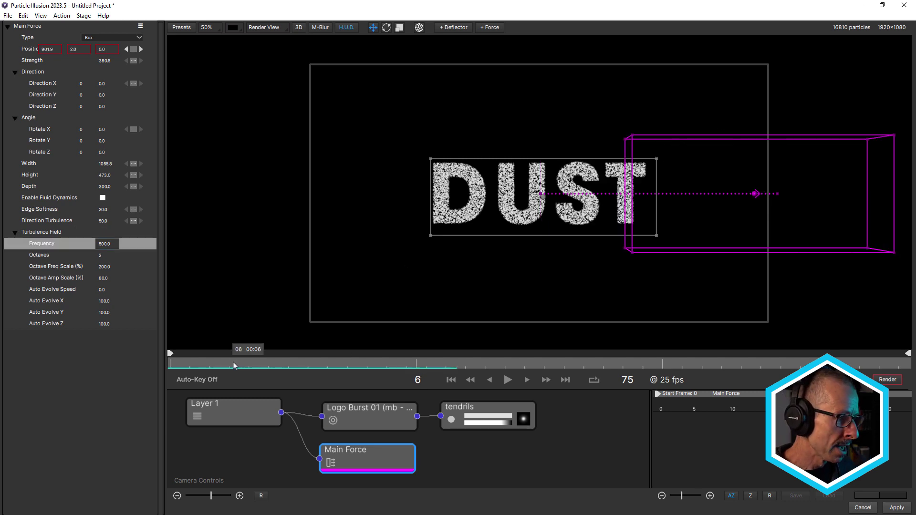
{"action": "mouse_move", "coordinate": [232, 361]}
{"action": "left_mouse_down"}
{"action": "mouse_move", "coordinate": [498, 360]}
{"action": "mouse_move", "coordinate": [487, 361]}
{"action": "left_mouse_up"}
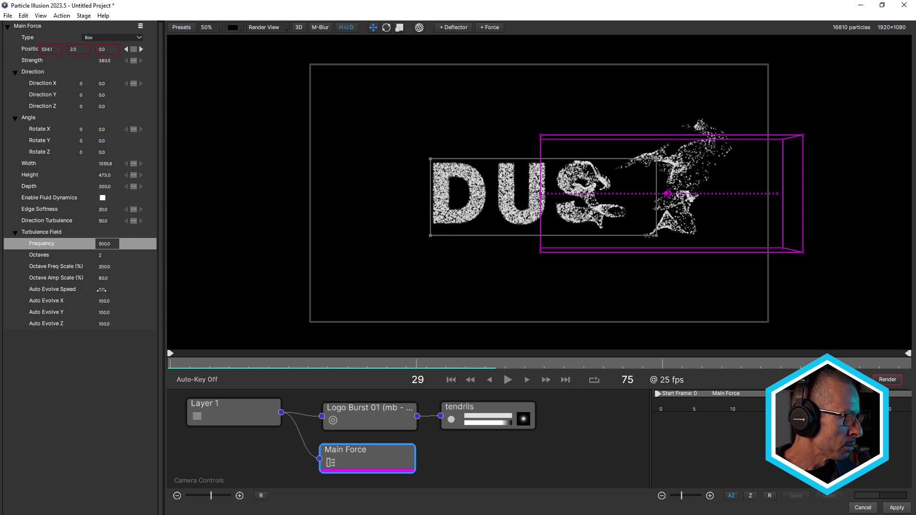
Set Auto Evolve Speed to 50 and preview the evolving turbulence
{"action": "left_click", "coordinate": [101, 290]}
{"action": "type", "text": "0"}
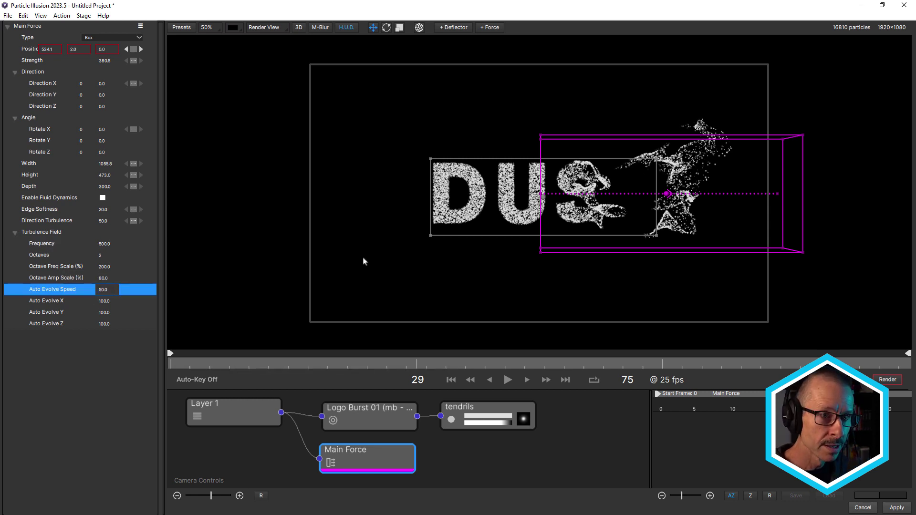
{"action": "key", "text": "Return"}
{"action": "mouse_move", "coordinate": [225, 358]}
{"action": "left_mouse_down"}
{"action": "mouse_move", "coordinate": [508, 344]}
{"action": "mouse_move", "coordinate": [448, 348]}
{"action": "left_mouse_up"}
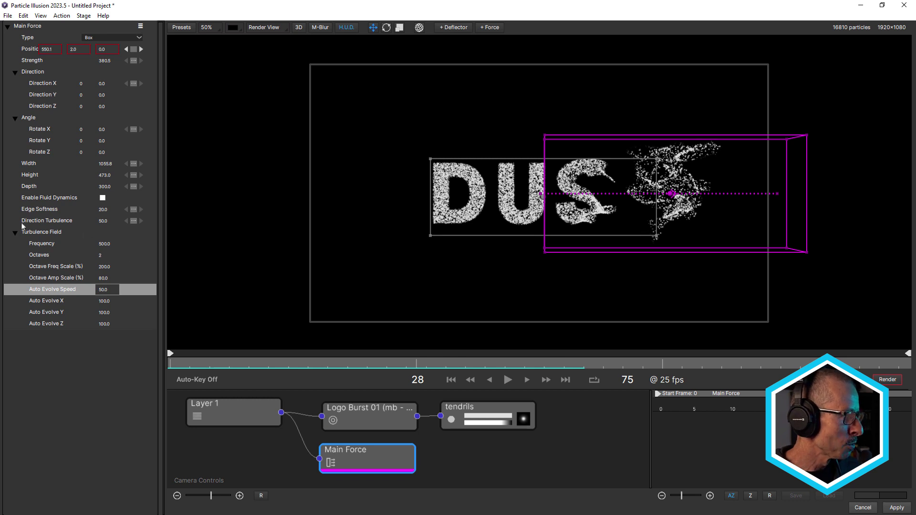
{"action": "left_click_drag", "start_coordinate": [242, 357], "coordinate": [644, 393]}
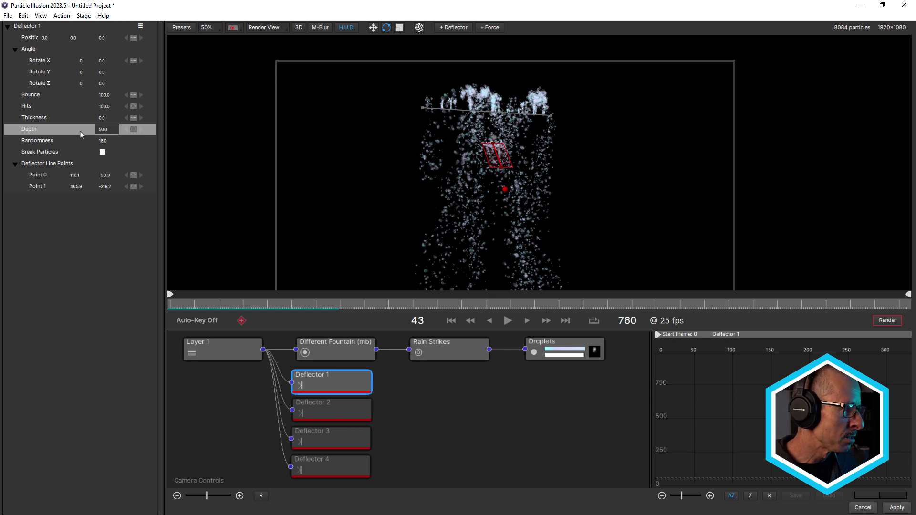
{"action": "type", "text": "74"}
Set Deflector 1 Depth to 74, raise it to 873, and preview the rain bouncing
{"action": "key", "text": "Return"}
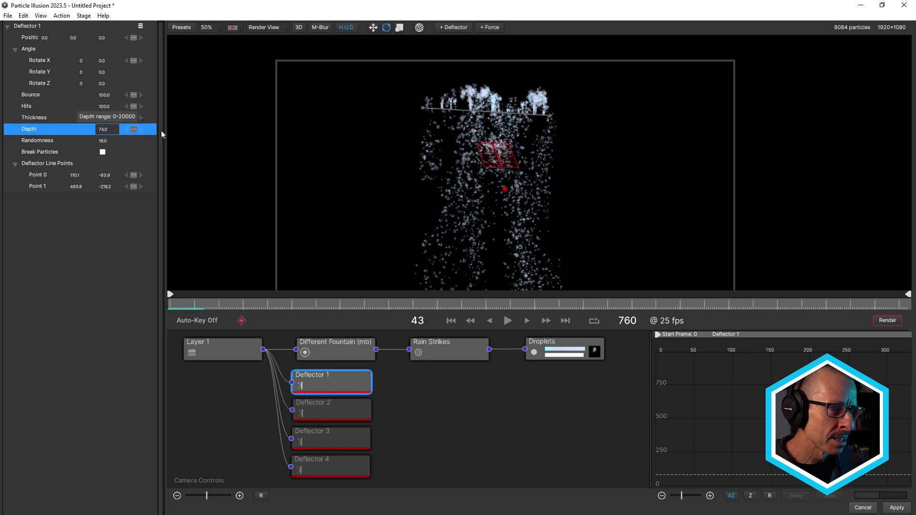
{"action": "left_click_drag", "start_coordinate": [420, 144], "coordinate": [499, 147]}
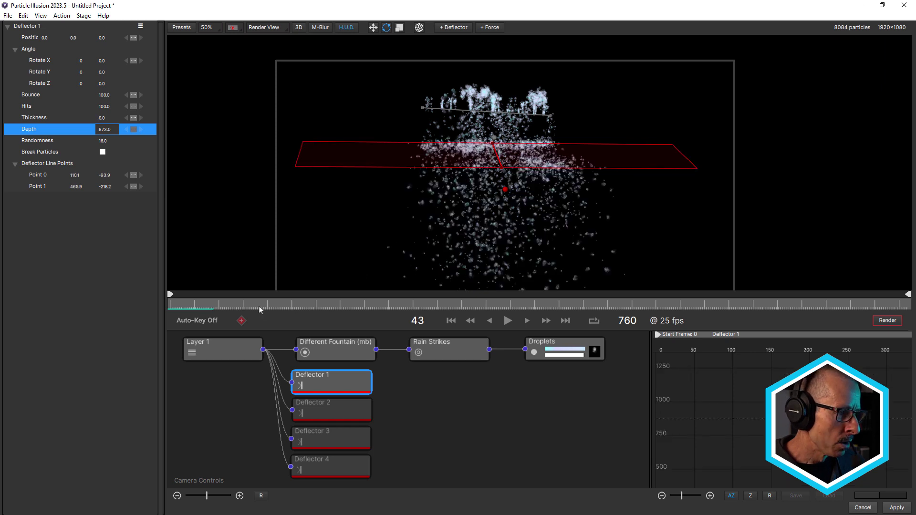
{"action": "mouse_move", "coordinate": [259, 306]}
{"action": "left_mouse_down"}
{"action": "mouse_move", "coordinate": [230, 308]}
{"action": "mouse_move", "coordinate": [238, 310]}
{"action": "left_mouse_up"}
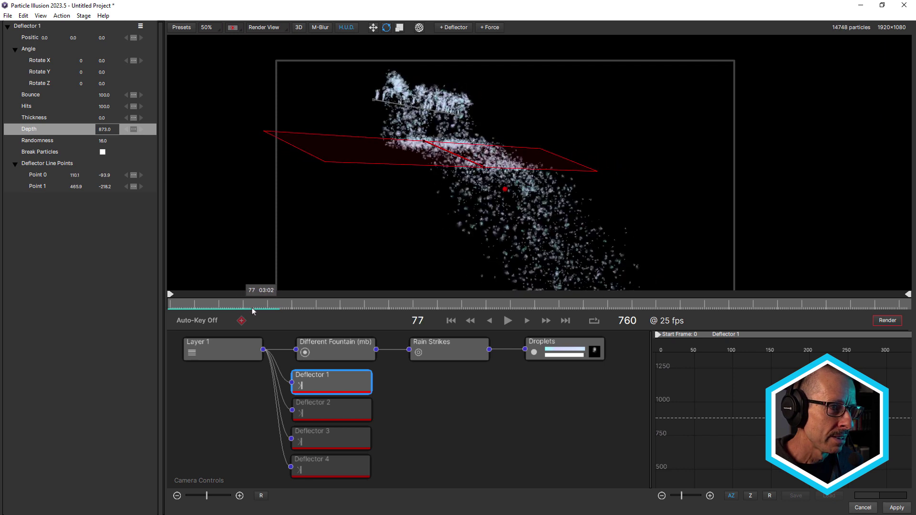
{"action": "left_click_drag", "start_coordinate": [239, 309], "coordinate": [241, 308]}
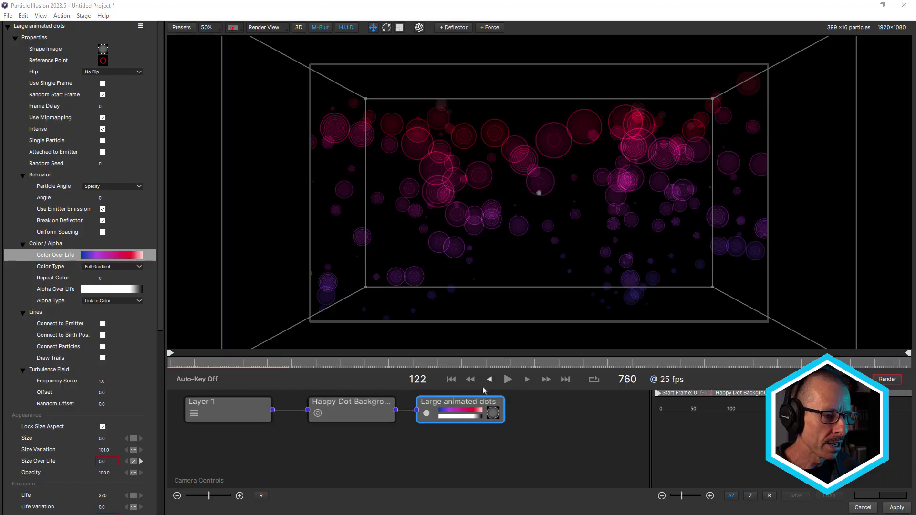
Open the dots' colour gradient editor and try several presets, including yellow, magenta and brown-red
{"action": "left_click", "coordinate": [463, 414]}
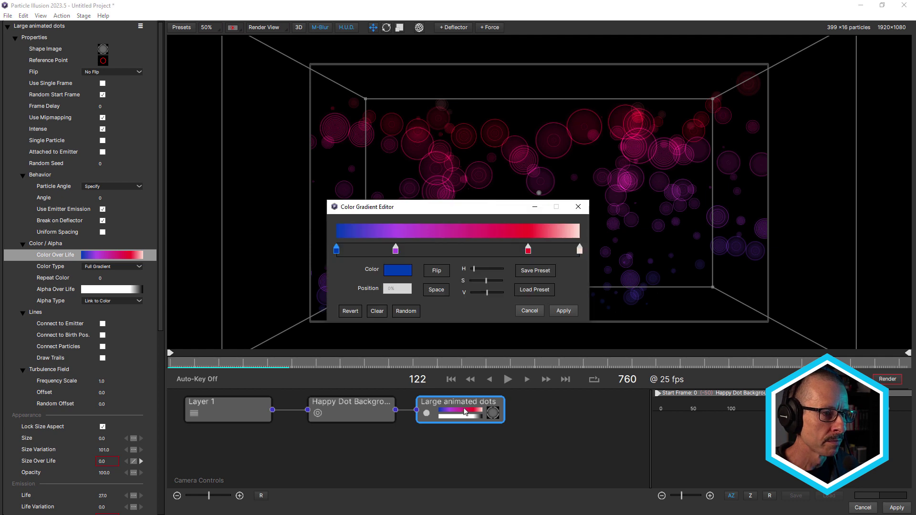
{"action": "left_click_drag", "start_coordinate": [476, 207], "coordinate": [284, 192]}
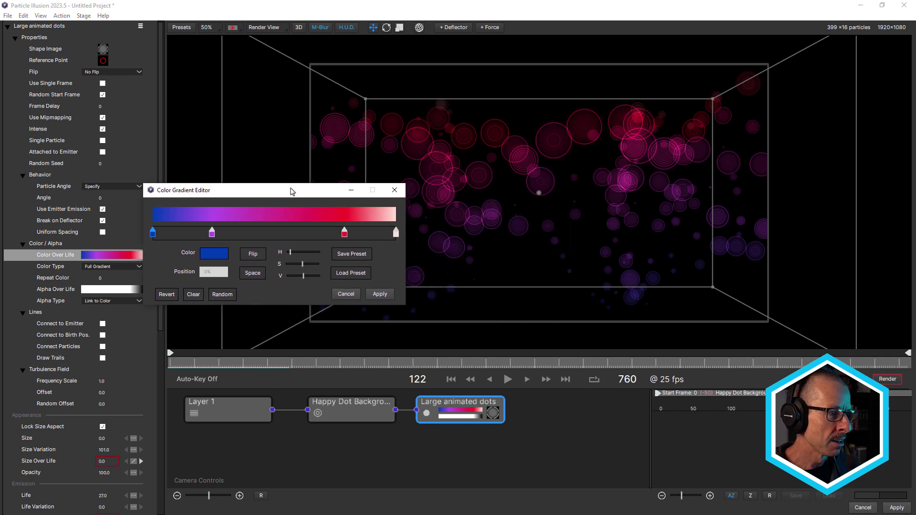
{"action": "left_click", "coordinate": [346, 279]}
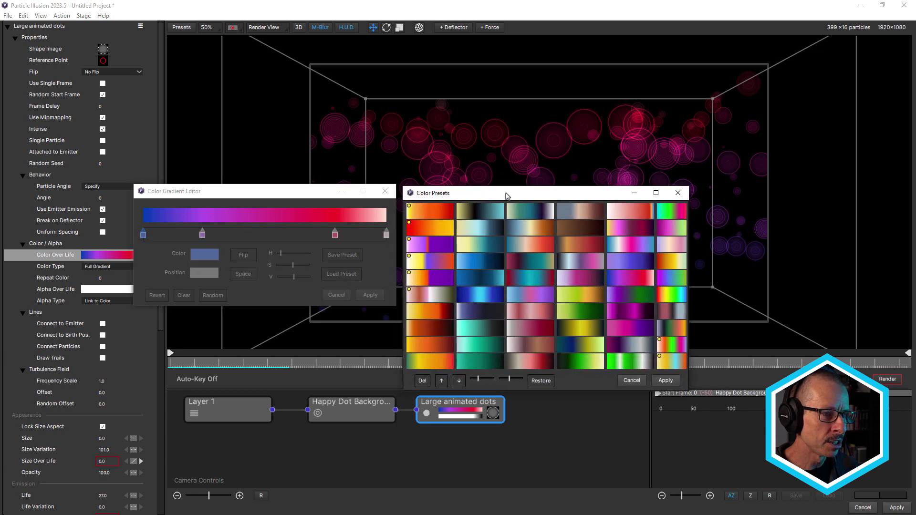
{"action": "left_click_drag", "start_coordinate": [506, 195], "coordinate": [641, 209]}
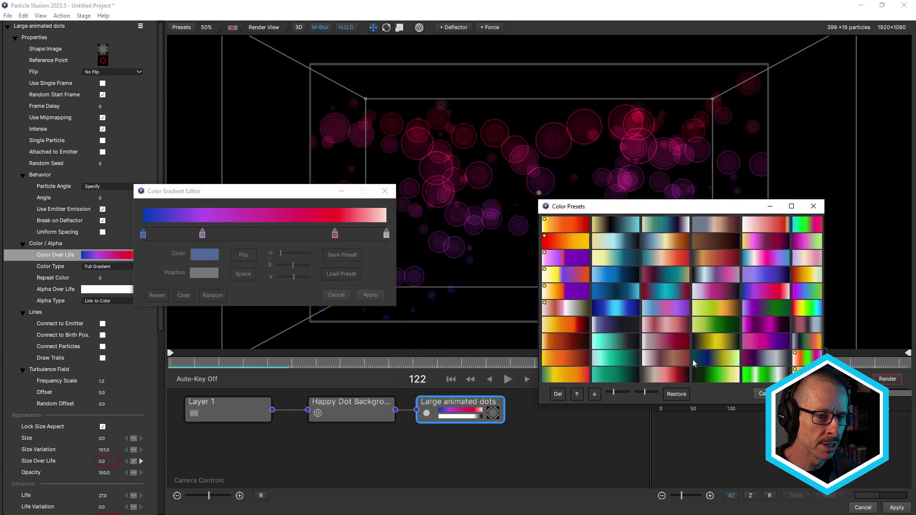
{"action": "left_click", "coordinate": [681, 351]}
{"action": "left_click", "coordinate": [710, 339]}
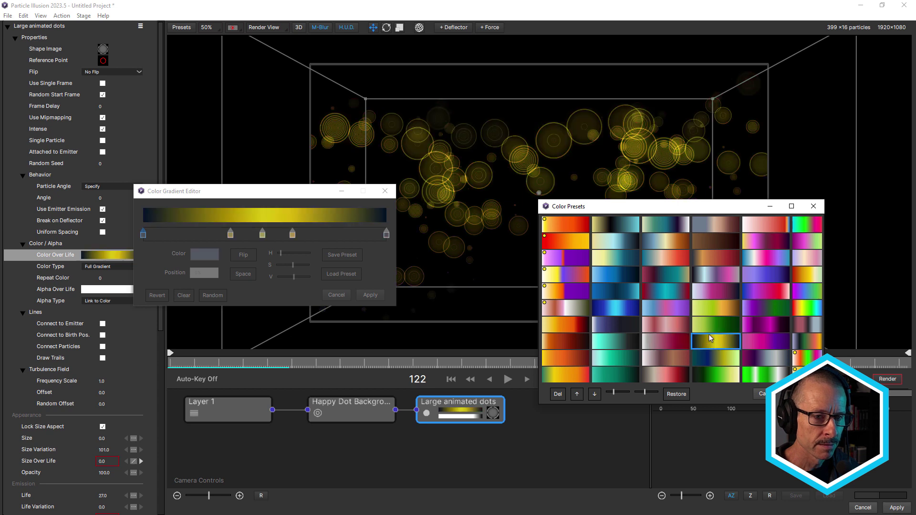
{"action": "left_click", "coordinate": [715, 293]}
{"action": "left_click", "coordinate": [715, 259]}
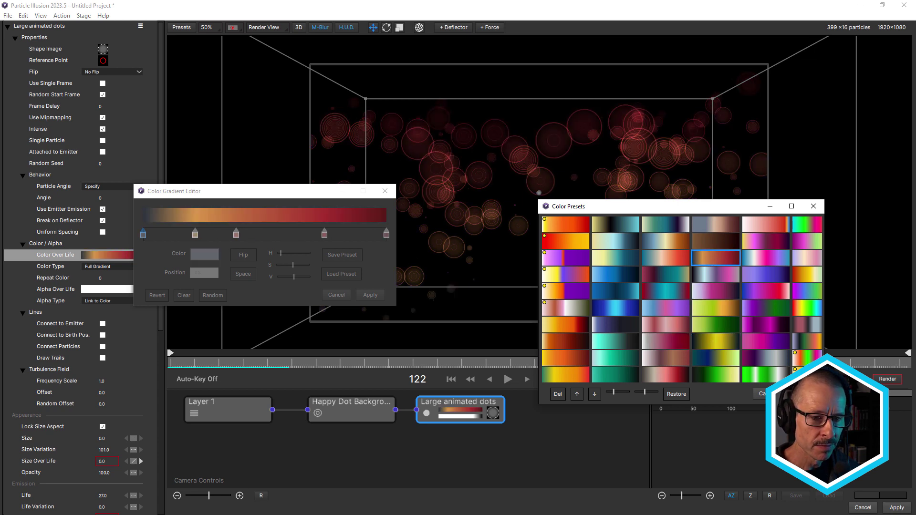
{"action": "key", "text": "Escape"}
Flip, evenly space and repeatedly randomize the gradient, then shift its hue
{"action": "left_click_drag", "start_coordinate": [261, 197], "coordinate": [365, 196]}
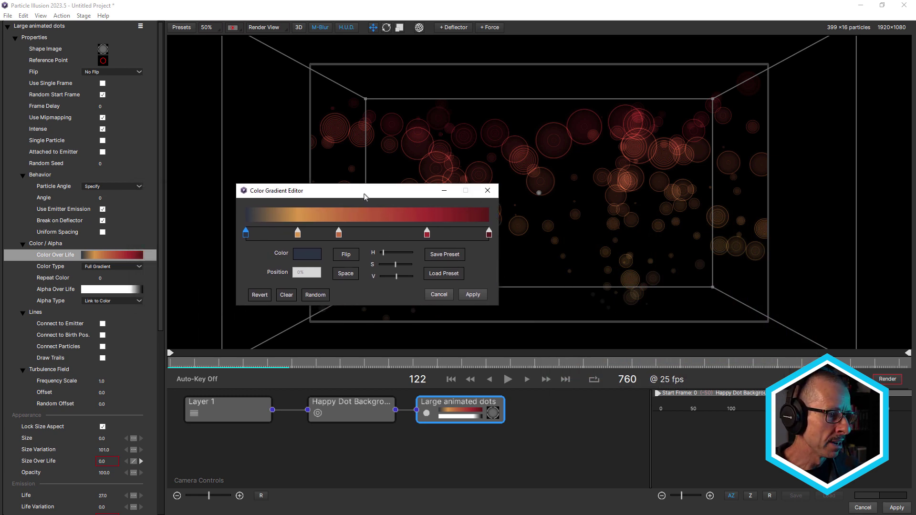
{"action": "left_click", "coordinate": [347, 255]}
{"action": "left_click", "coordinate": [347, 274]}
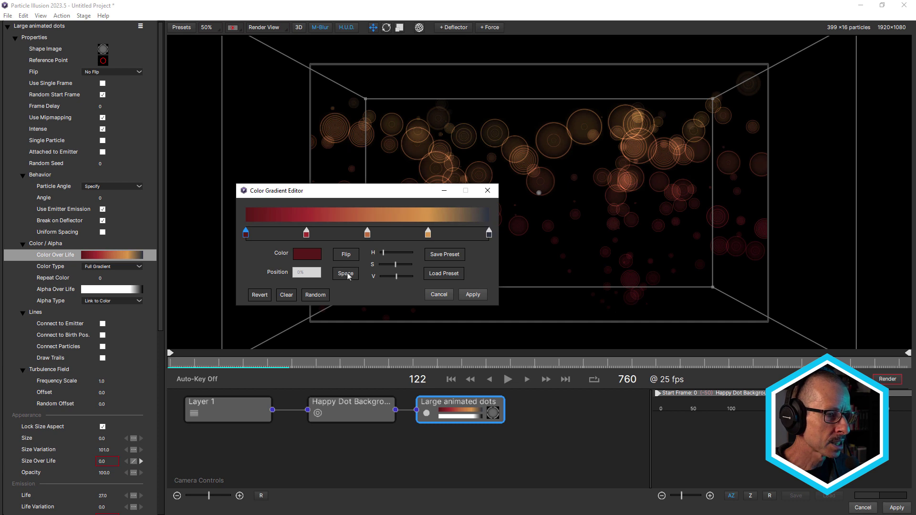
{"action": "left_click", "coordinate": [315, 296]}
{"action": "left_click", "coordinate": [315, 296]}
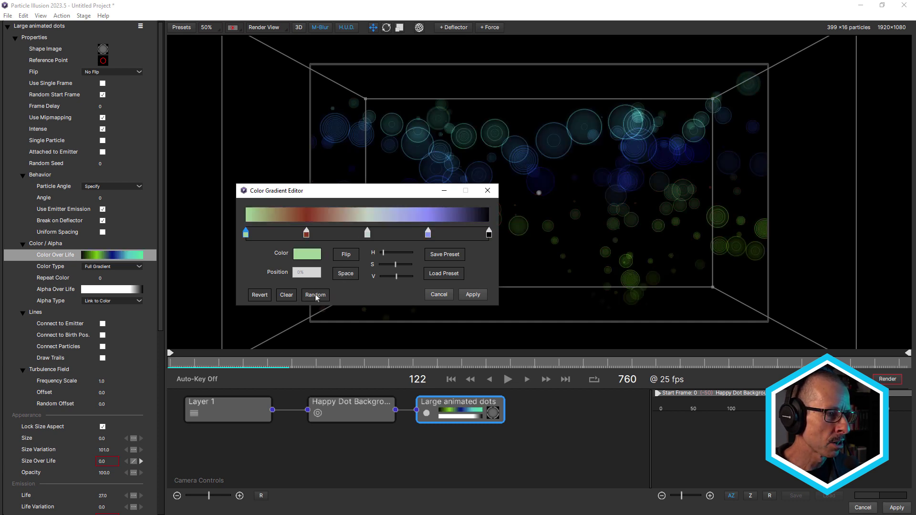
{"action": "left_click", "coordinate": [316, 296]}
{"action": "left_click", "coordinate": [316, 296]}
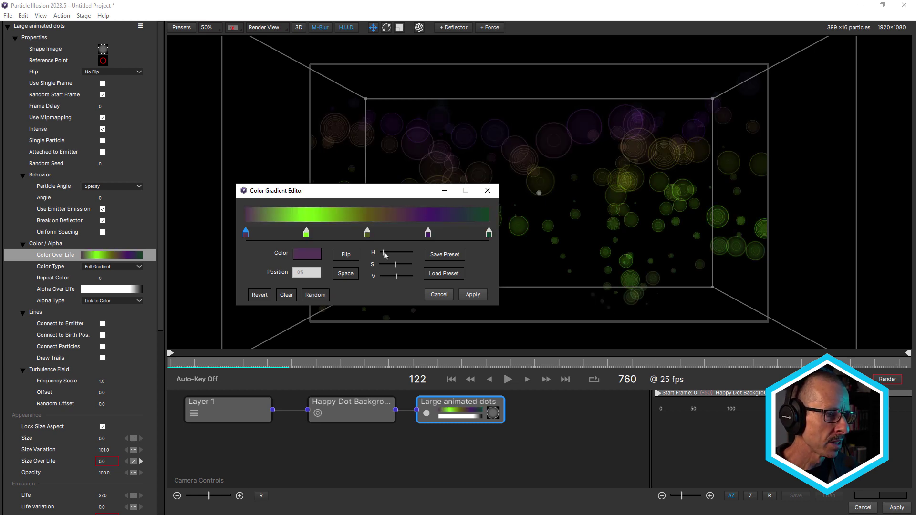
{"action": "left_click_drag", "start_coordinate": [385, 255], "coordinate": [399, 279]}
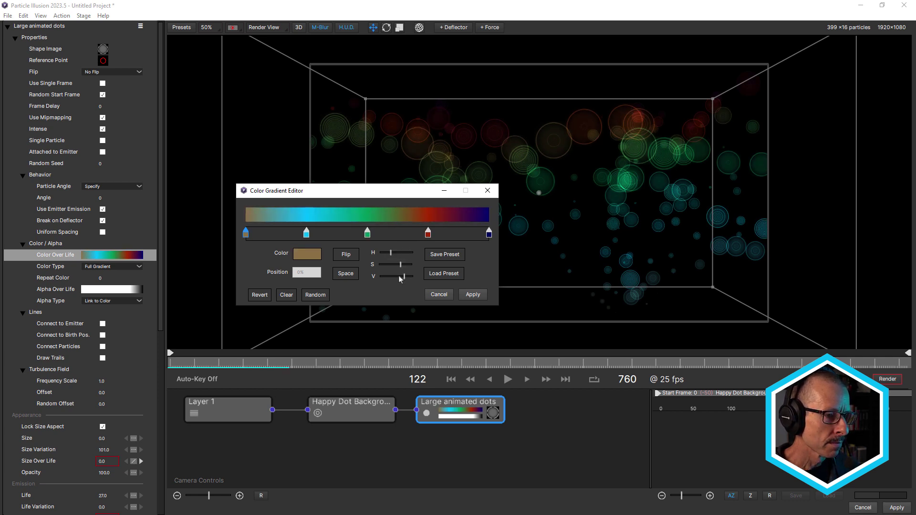
Save the gradient as a preset, then revert to the original blue-purple-red-white gradient
{"action": "left_click", "coordinate": [441, 256]}
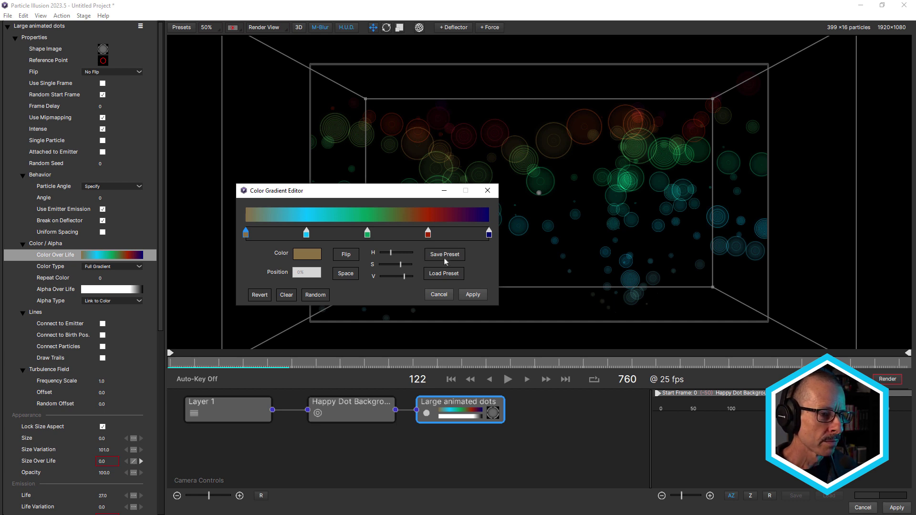
{"action": "left_click", "coordinate": [446, 275]}
{"action": "left_click_drag", "start_coordinate": [607, 201], "coordinate": [537, 177]}
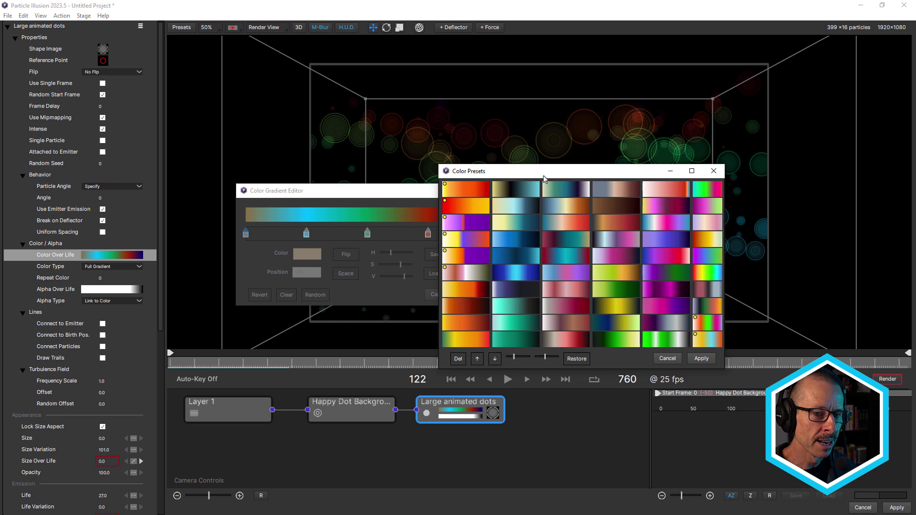
{"action": "left_click_drag", "start_coordinate": [714, 324], "coordinate": [804, 301]}
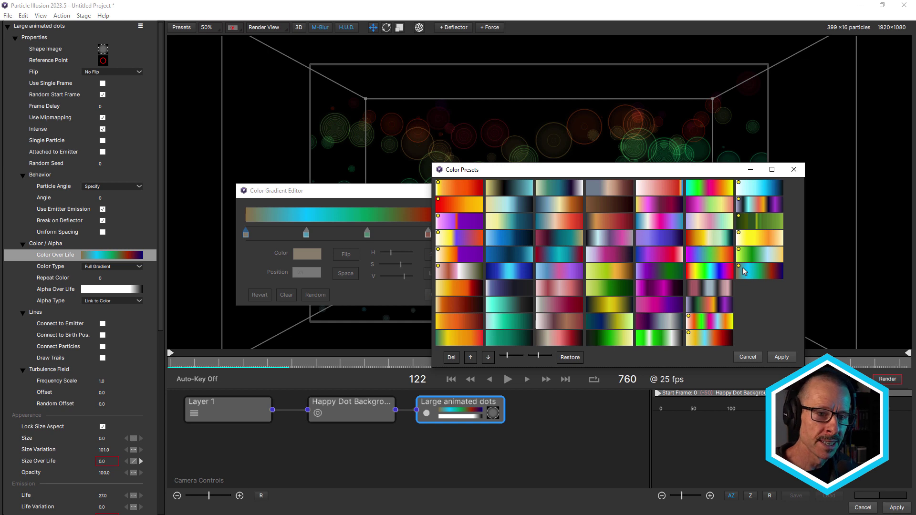
{"action": "left_click", "coordinate": [748, 357]}
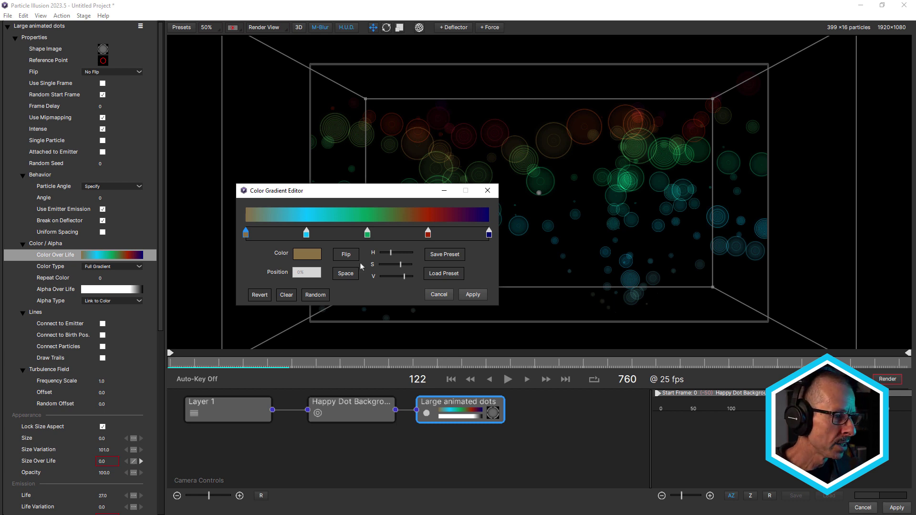
{"action": "left_click", "coordinate": [264, 295]}
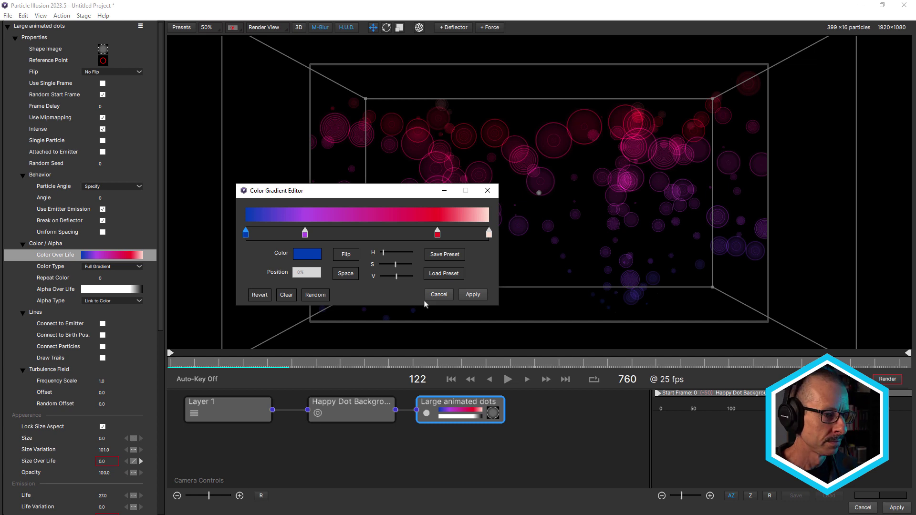
{"action": "left_click", "coordinate": [443, 295]}
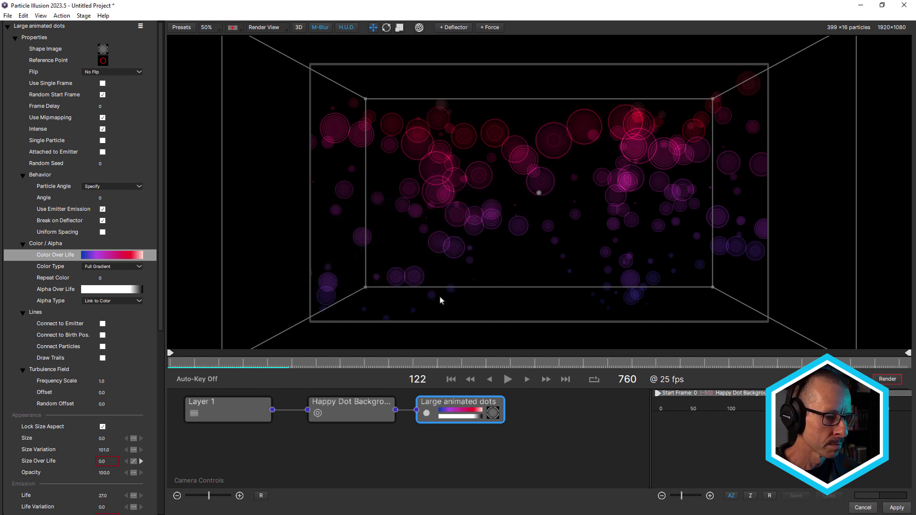
Show the Alpha Over Life presets in a moved, enlarged window with bigger thumbnails
{"action": "left_click", "coordinate": [457, 418]}
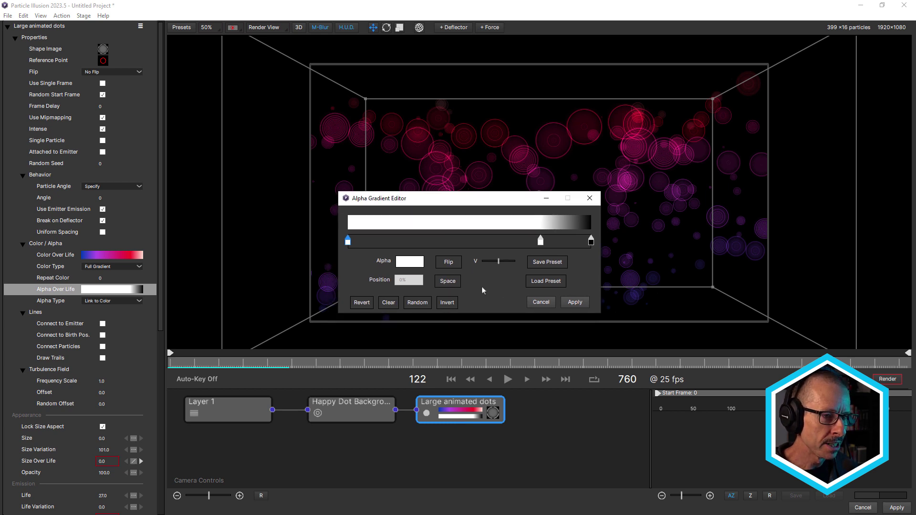
{"action": "left_click", "coordinate": [542, 281]}
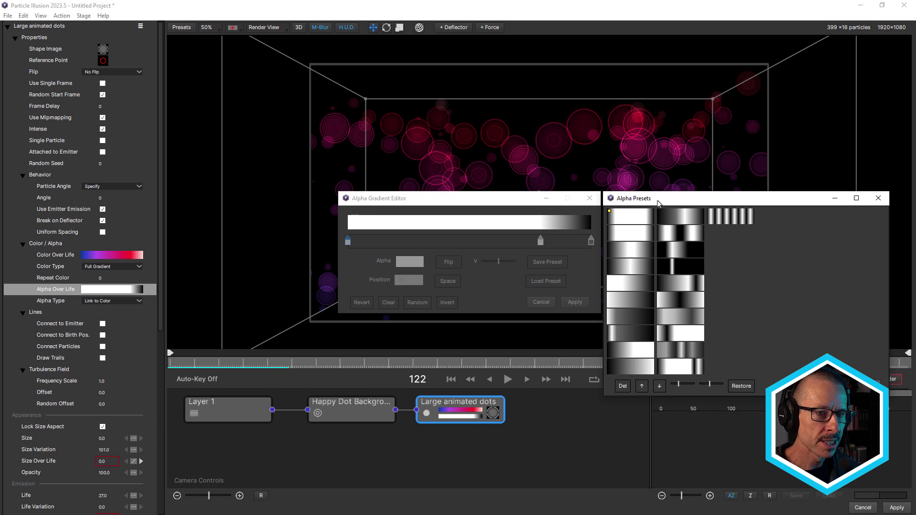
{"action": "left_click_drag", "start_coordinate": [689, 199], "coordinate": [367, 140]}
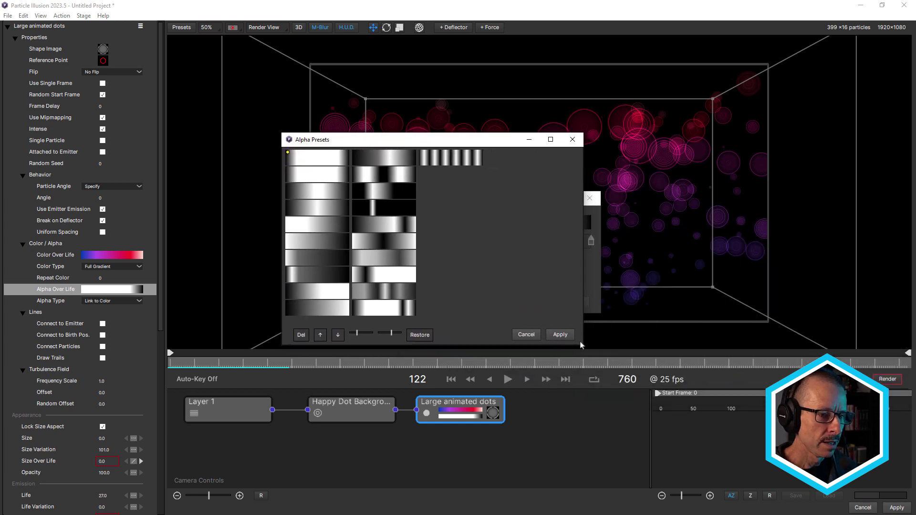
{"action": "left_click_drag", "start_coordinate": [582, 347], "coordinate": [624, 372]}
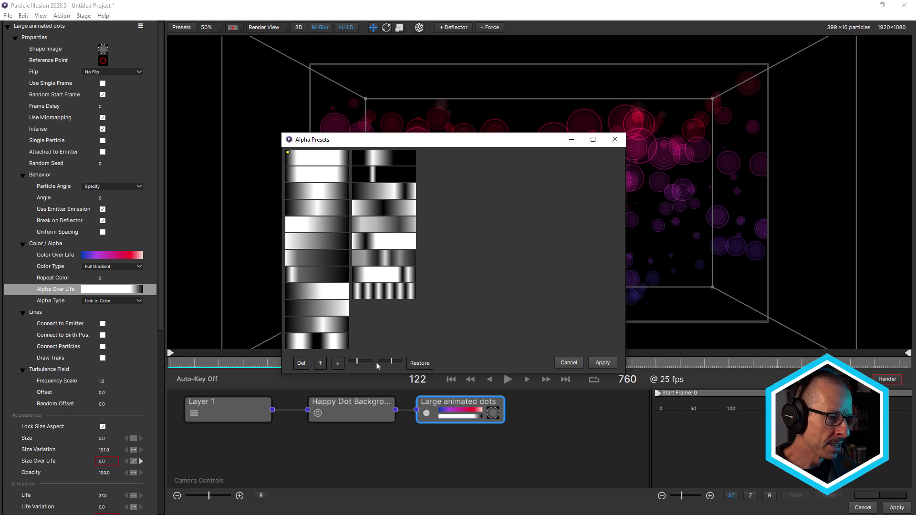
{"action": "mouse_move", "coordinate": [357, 361]}
{"action": "left_click_drag", "start_coordinate": [358, 365], "coordinate": [383, 366]}
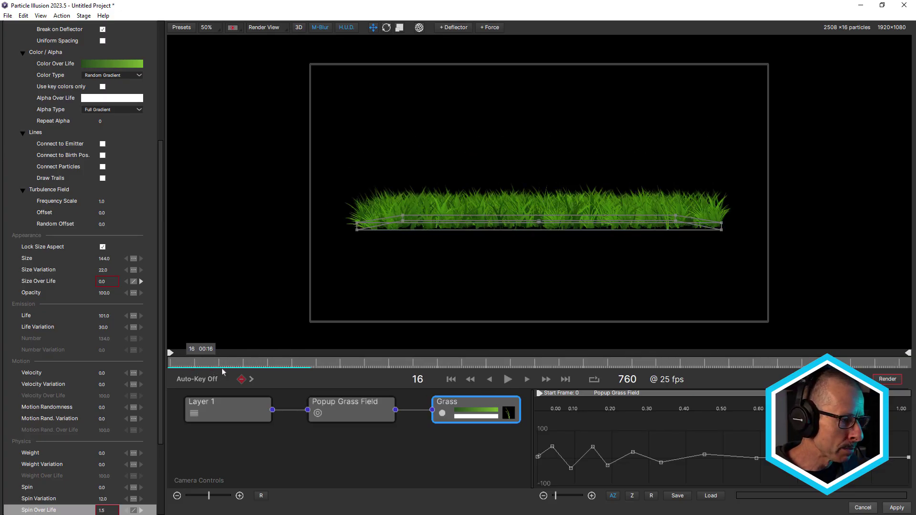
Apply the spike-then-flat preset to the Grass Size Over Life curve and play it back
{"action": "left_click", "coordinate": [54, 281]}
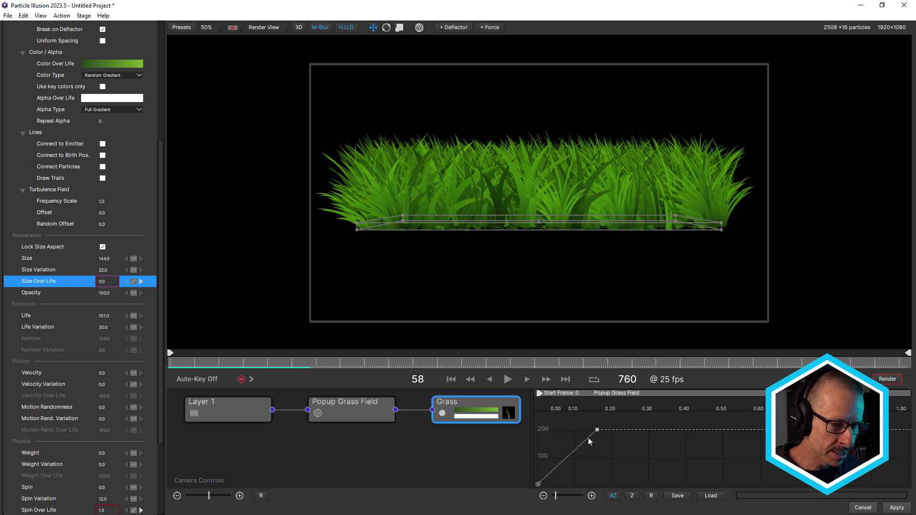
{"action": "left_click", "coordinate": [711, 496]}
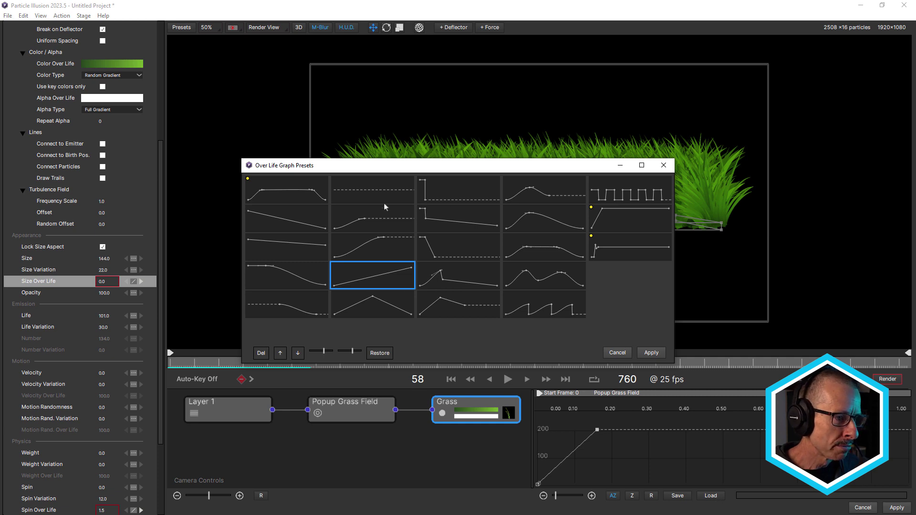
{"action": "left_click", "coordinate": [622, 250]}
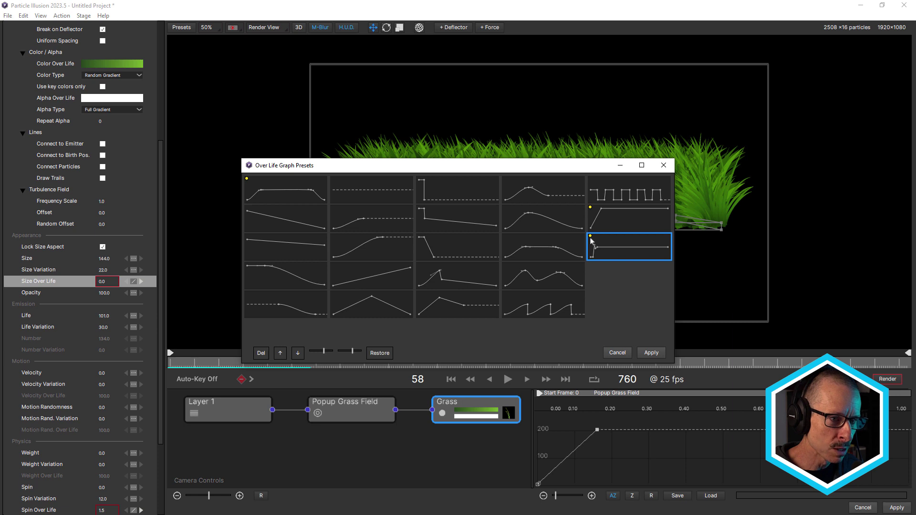
{"action": "left_click", "coordinate": [655, 353]}
{"action": "left_click_drag", "start_coordinate": [226, 377], "coordinate": [170, 378]}
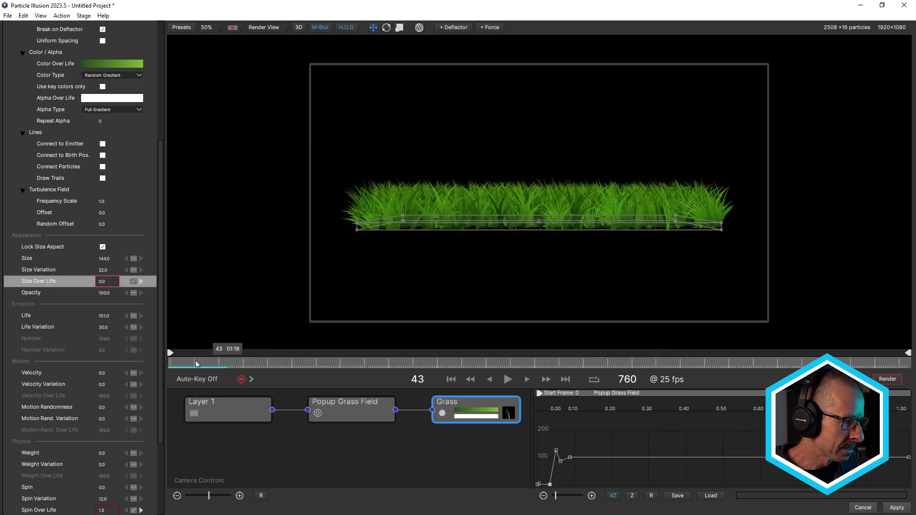
{"action": "left_click", "coordinate": [508, 379]}
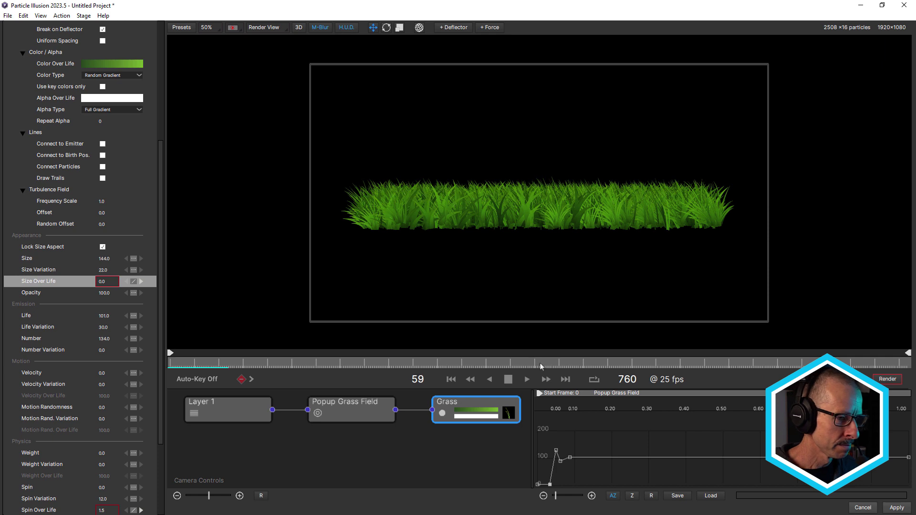
{"action": "left_click", "coordinate": [507, 379]}
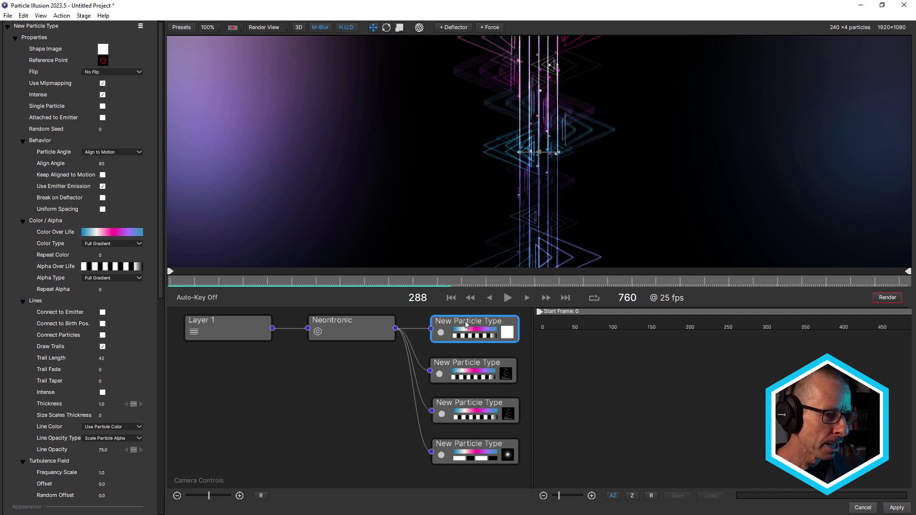
Solo the first, second, then third Neontronic particle type, leaving only the third soloed
{"action": "right_click", "coordinate": [466, 323]}
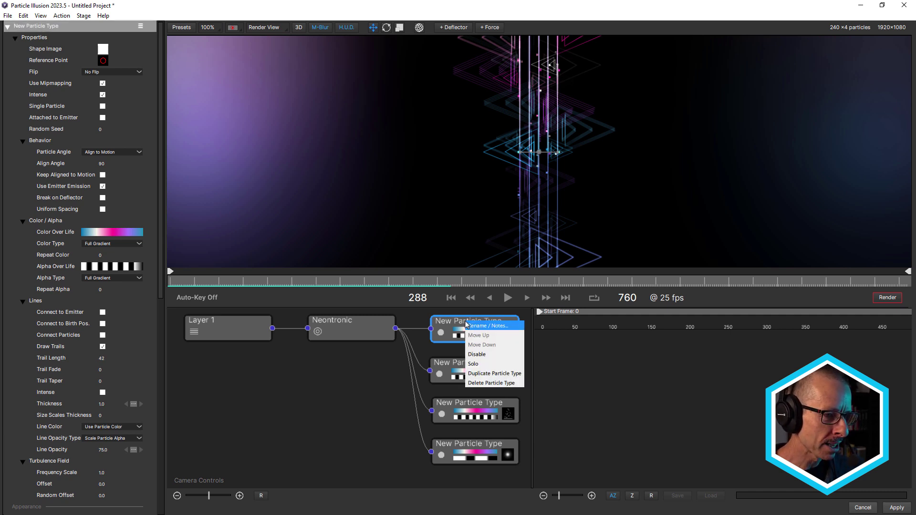
{"action": "left_click", "coordinate": [499, 365]}
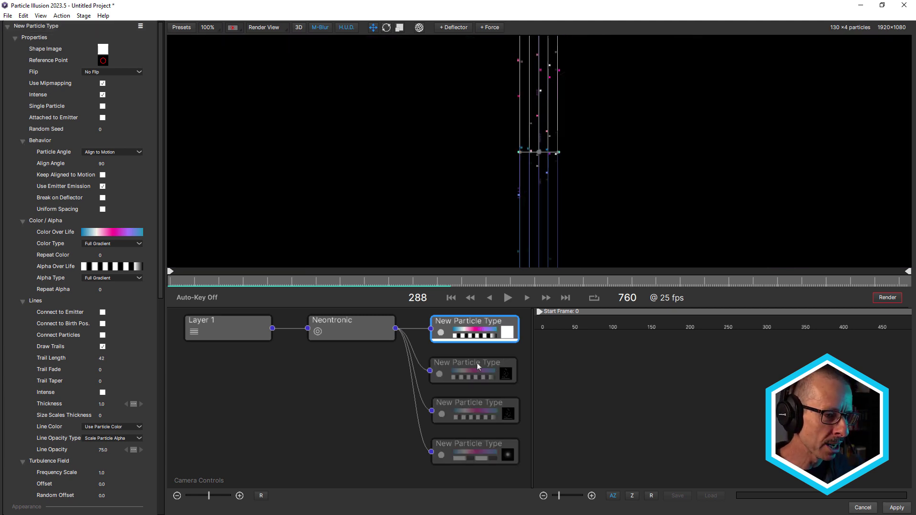
{"action": "right_click", "coordinate": [499, 364]}
{"action": "left_click", "coordinate": [498, 407]}
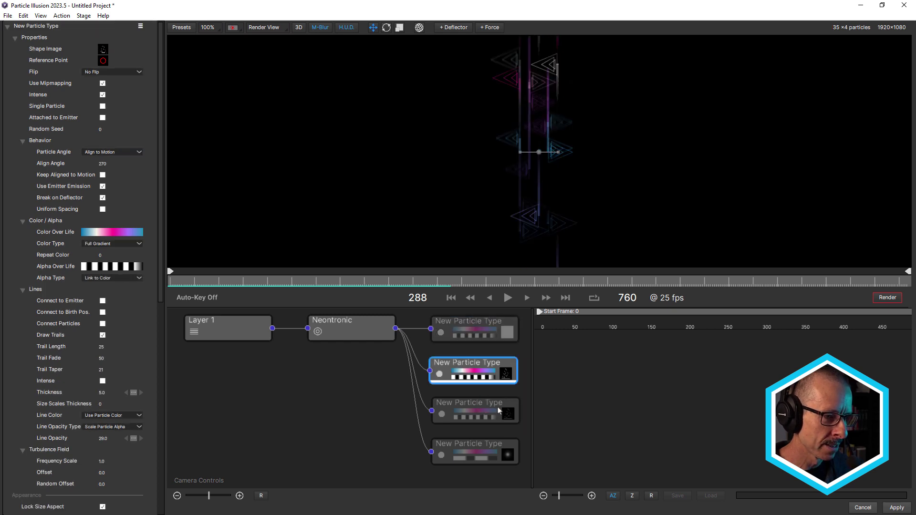
{"action": "right_click", "coordinate": [483, 407]}
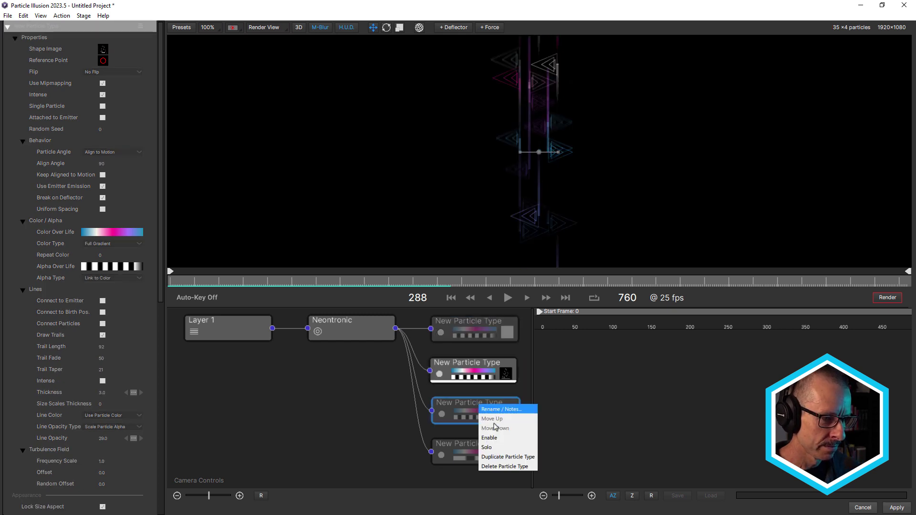
{"action": "left_click", "coordinate": [498, 448]}
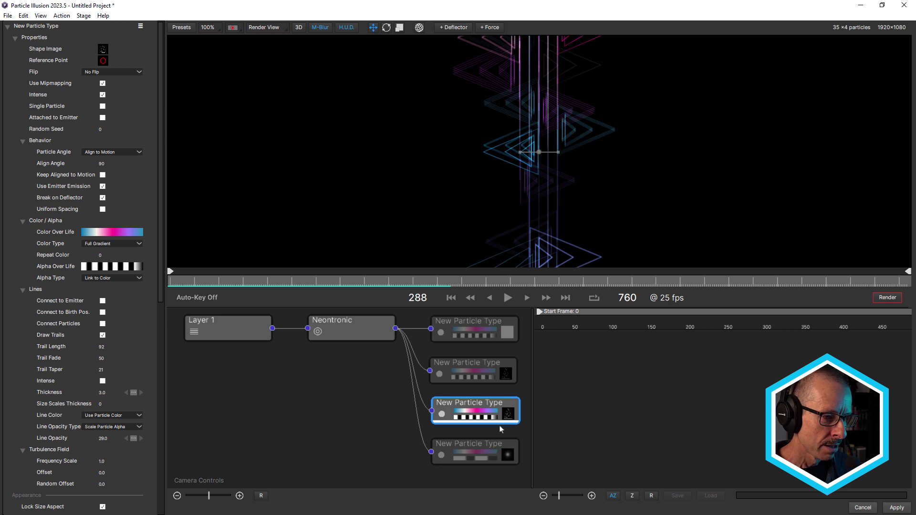
Name the third Neontronic particle type 'Large Triangles' and add the note 'My note'
{"action": "double_click", "coordinate": [495, 405]}
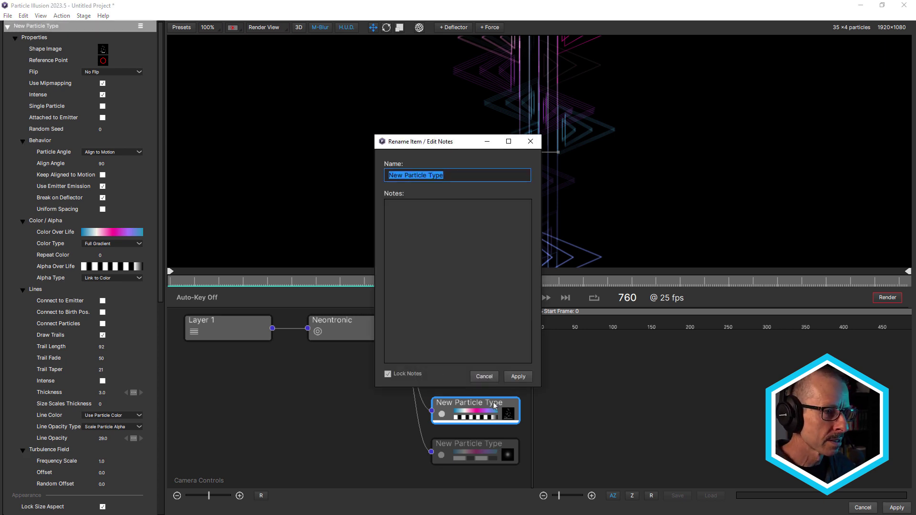
{"action": "type", "text": "Large Triangles"}
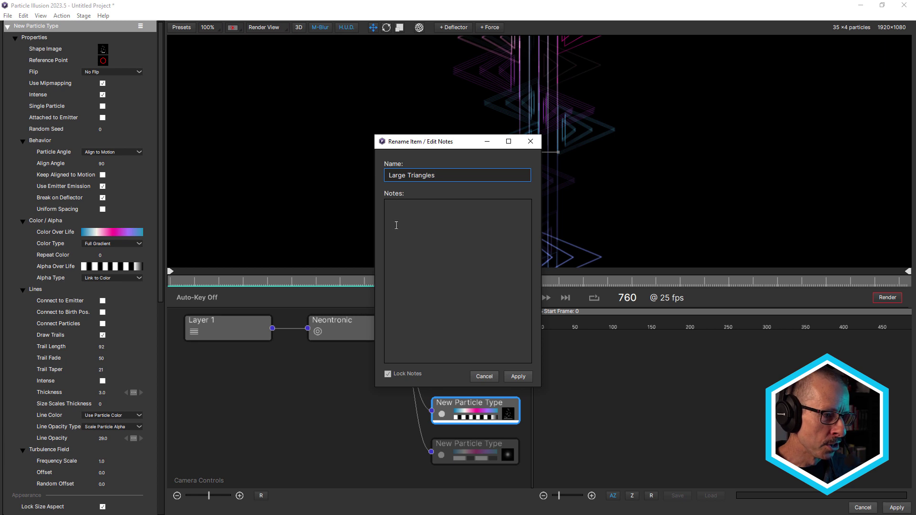
{"action": "left_click", "coordinate": [388, 374]}
{"action": "left_click", "coordinate": [416, 237]}
{"action": "type", "text": "My note"}
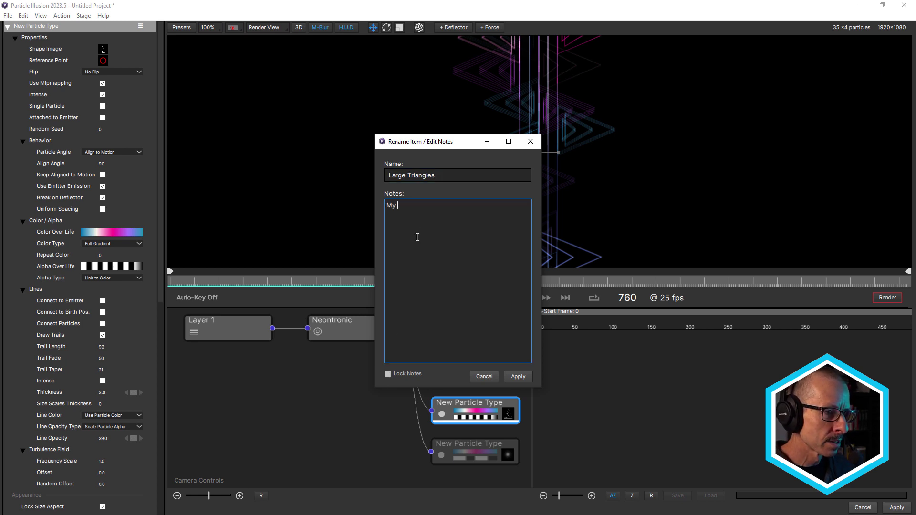
{"action": "left_click", "coordinate": [518, 377]}
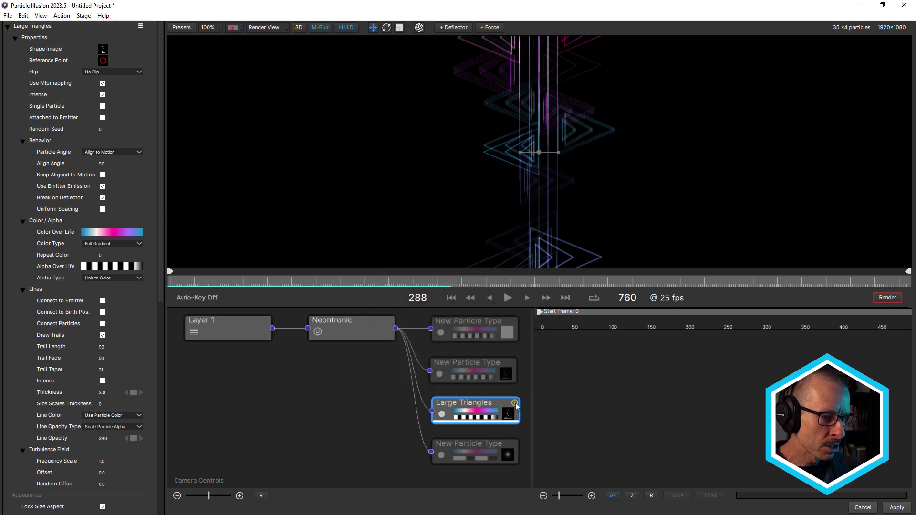